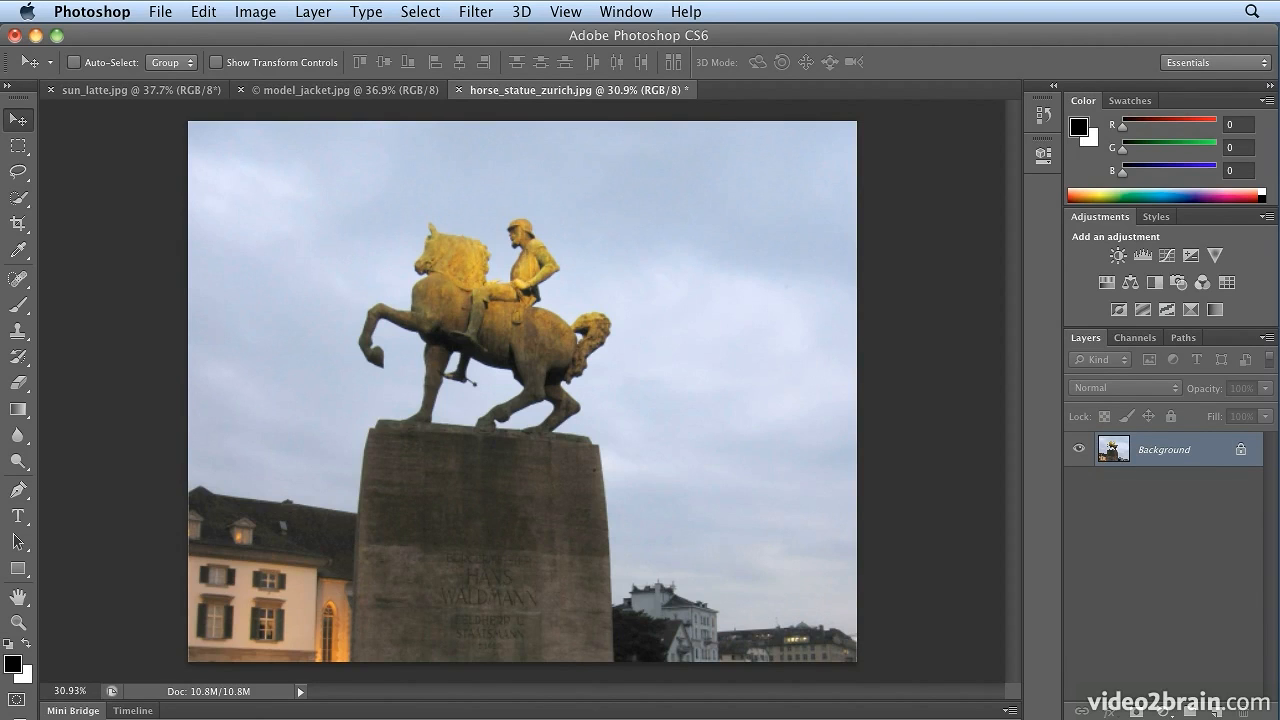
Step: Display the grid over the horse statue image
left_click(570, 12)
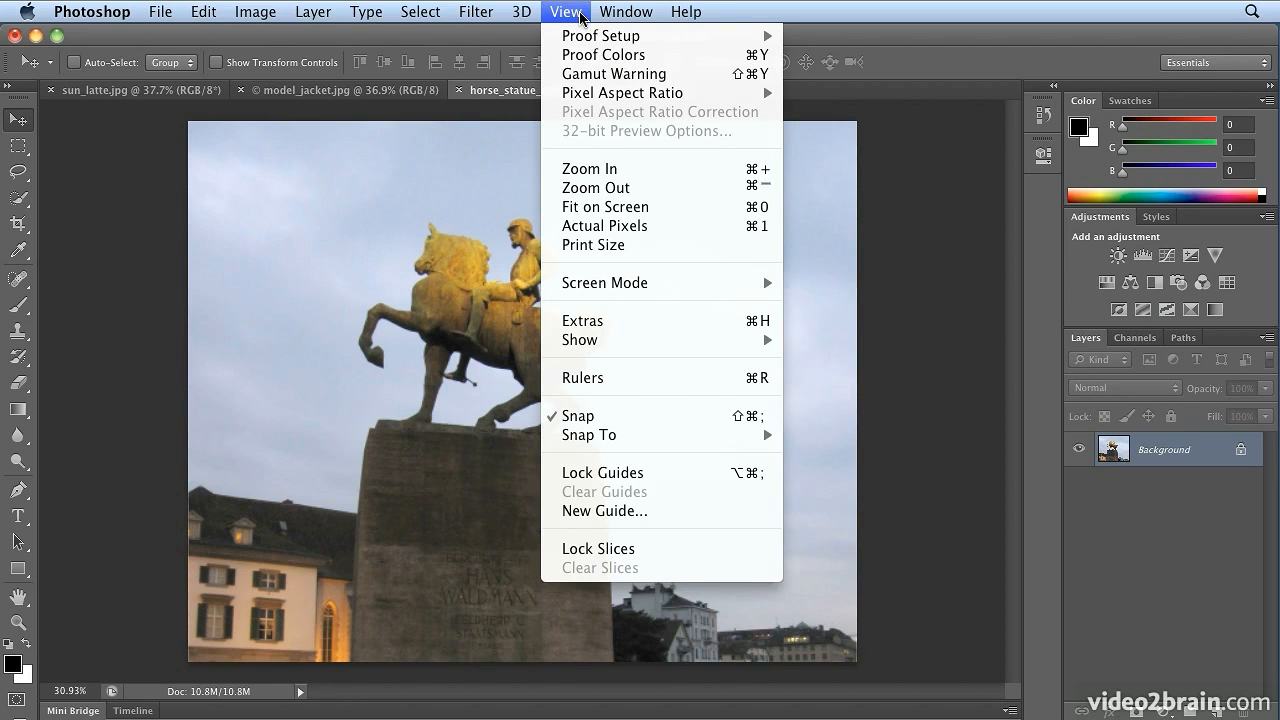
mouse_move(637, 350)
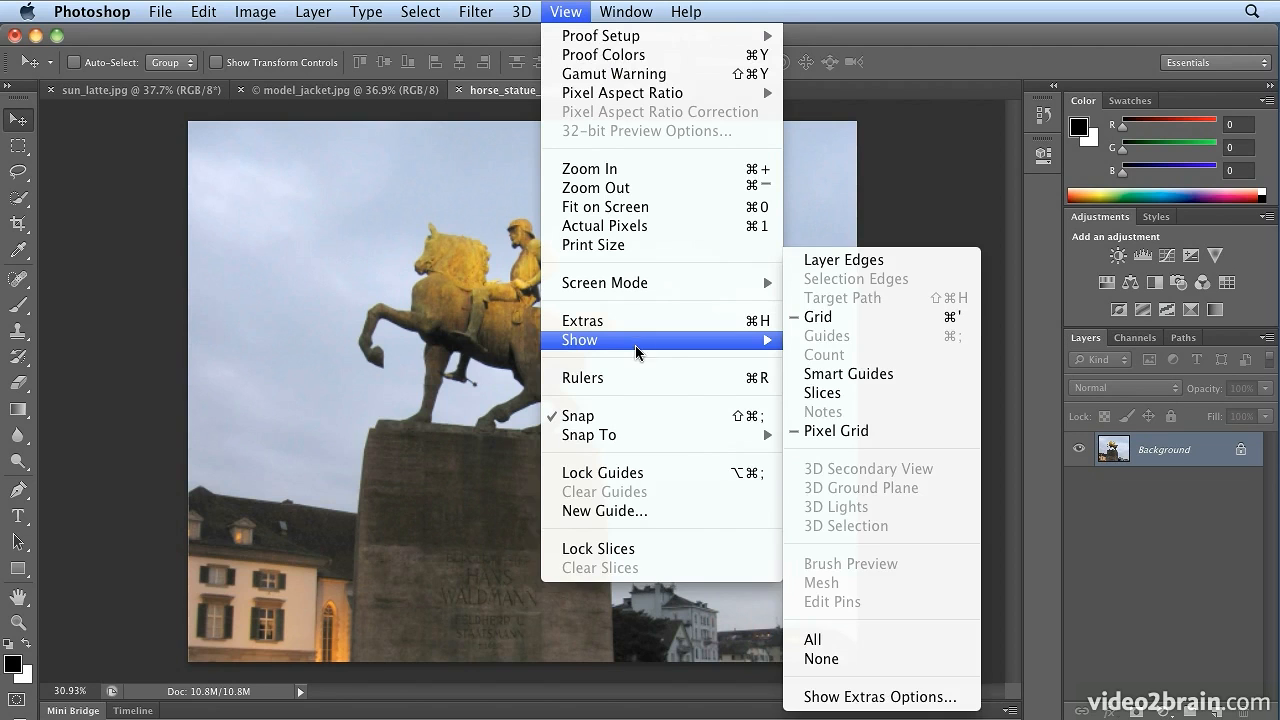
left_click(854, 318)
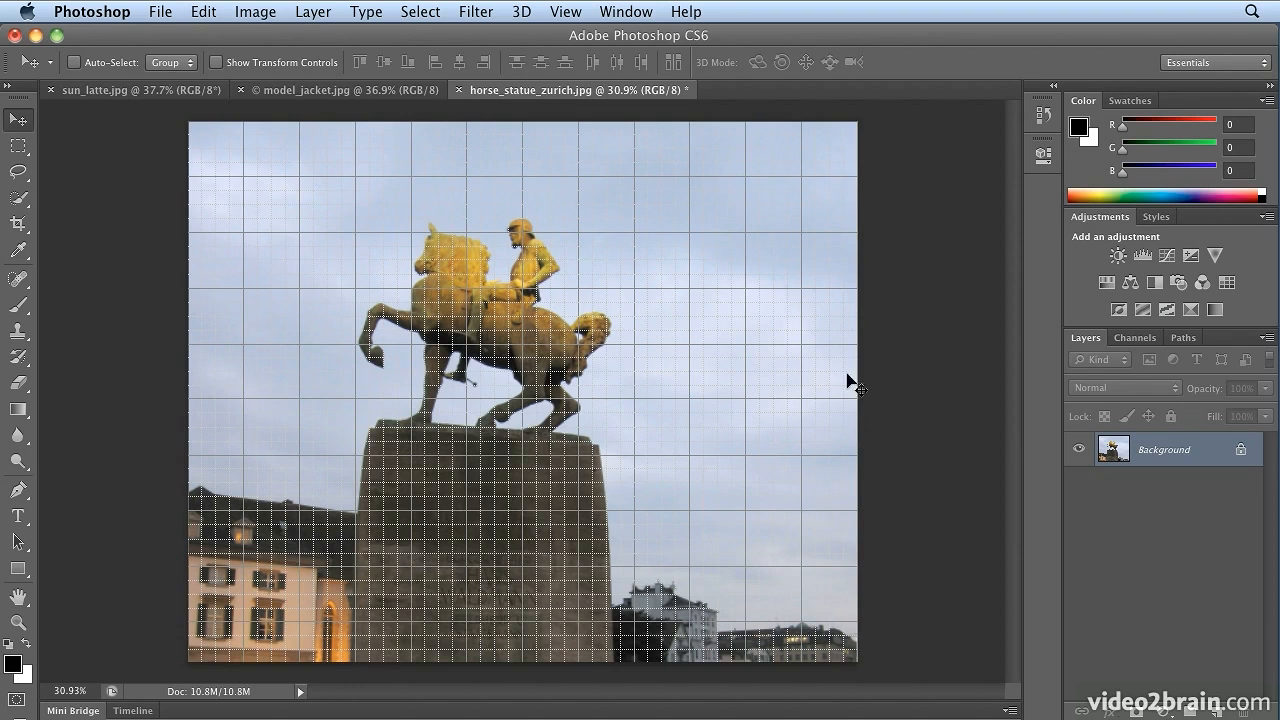
Step: Set the grid preferences to a gridline every 50 percent with 1 subdivision
left_click(110, 11)
mouse_move(131, 76)
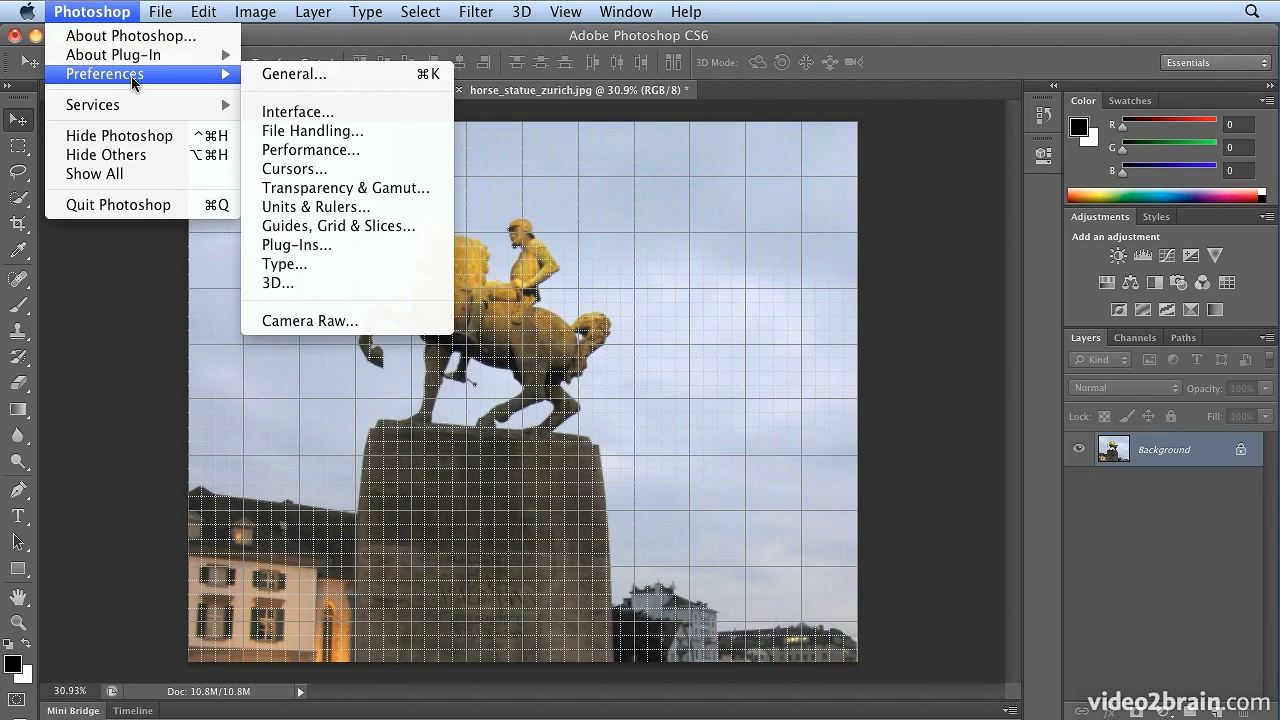
left_click(429, 228)
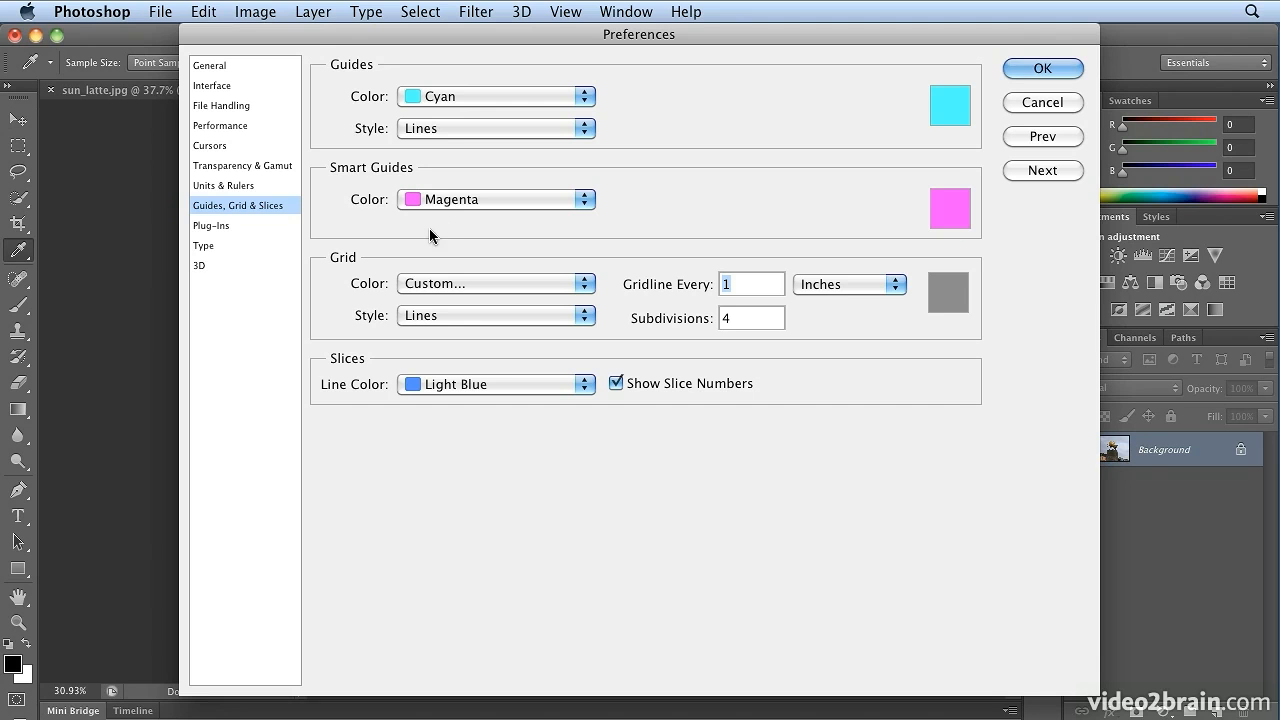
left_click_drag(356, 36, 677, 44)
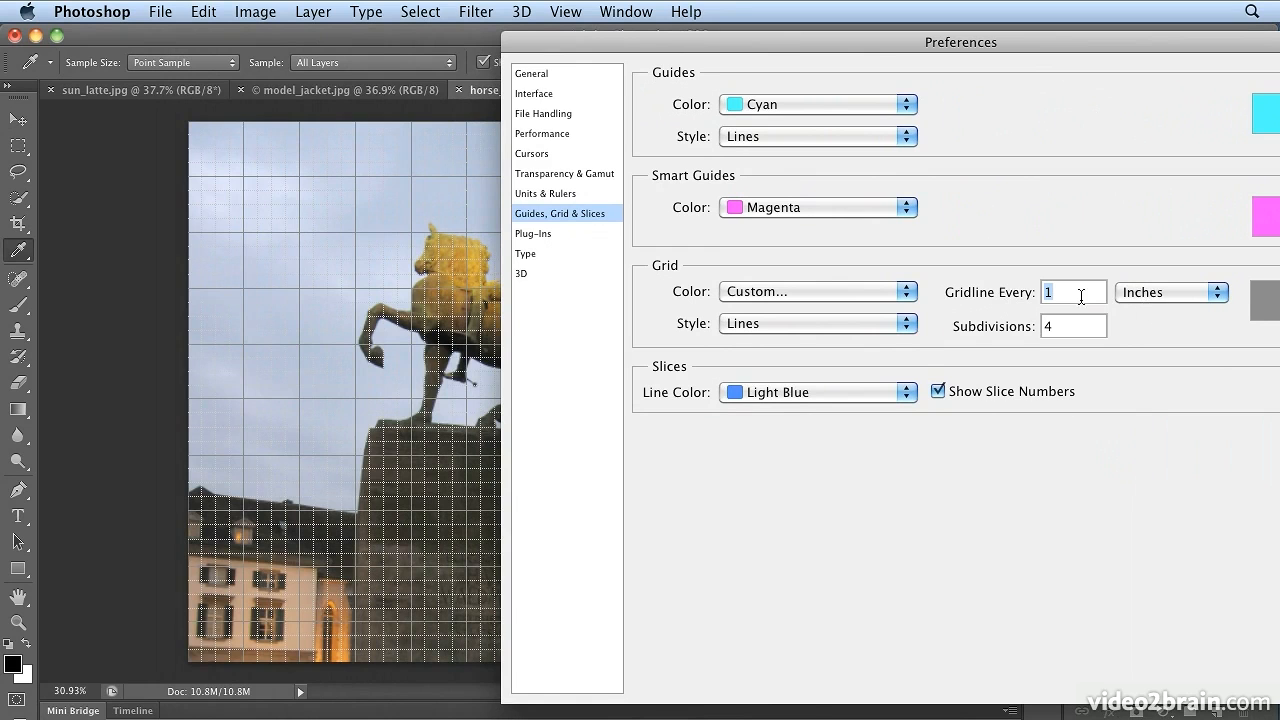
type("50")
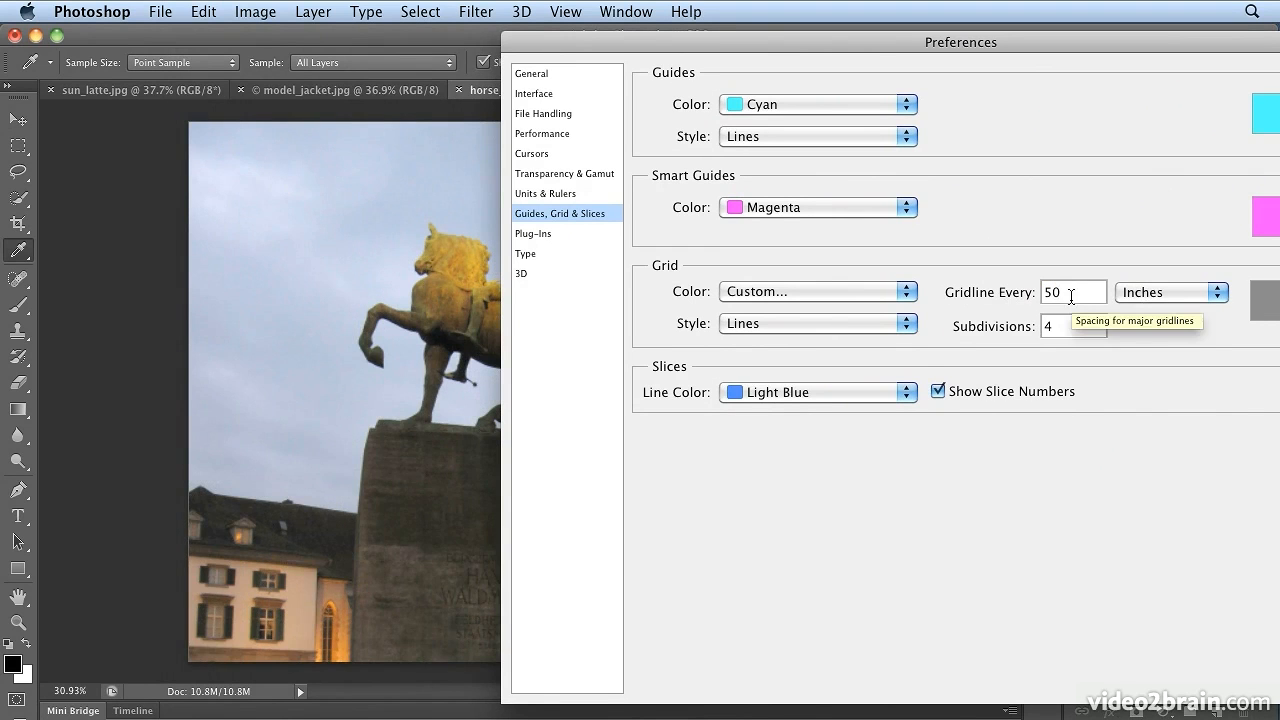
left_click(1136, 293)
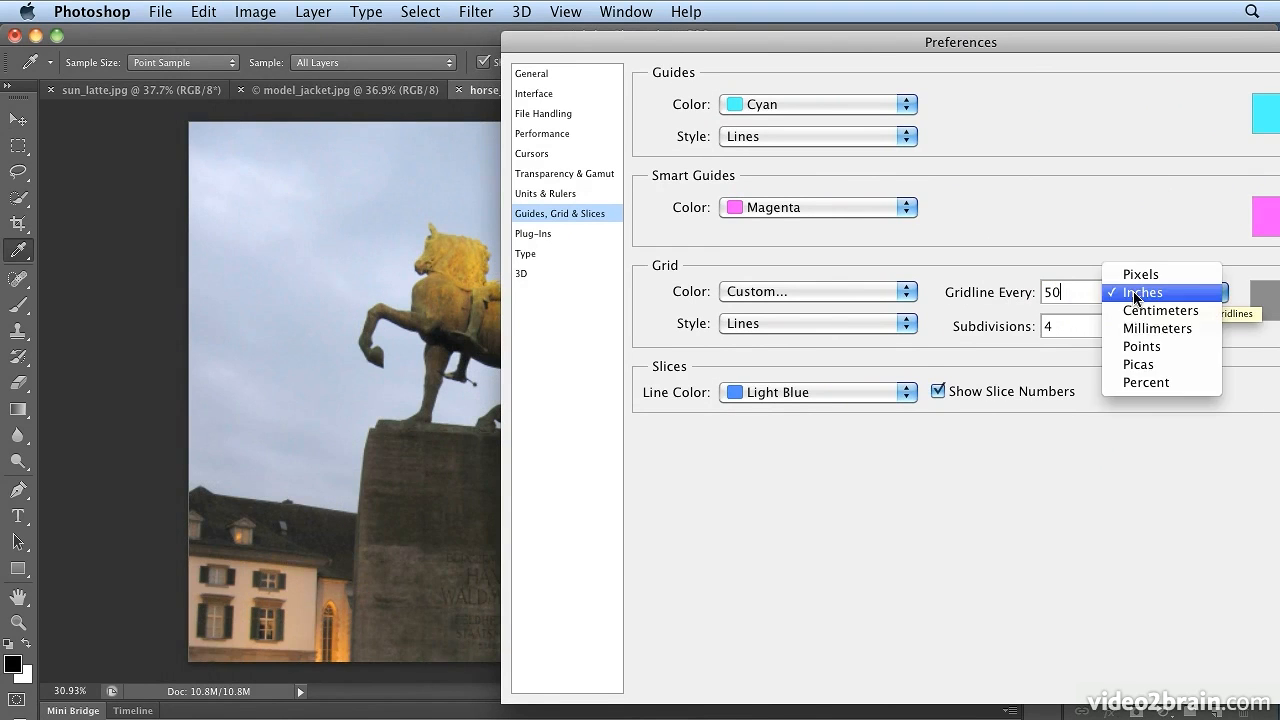
left_click(1167, 384)
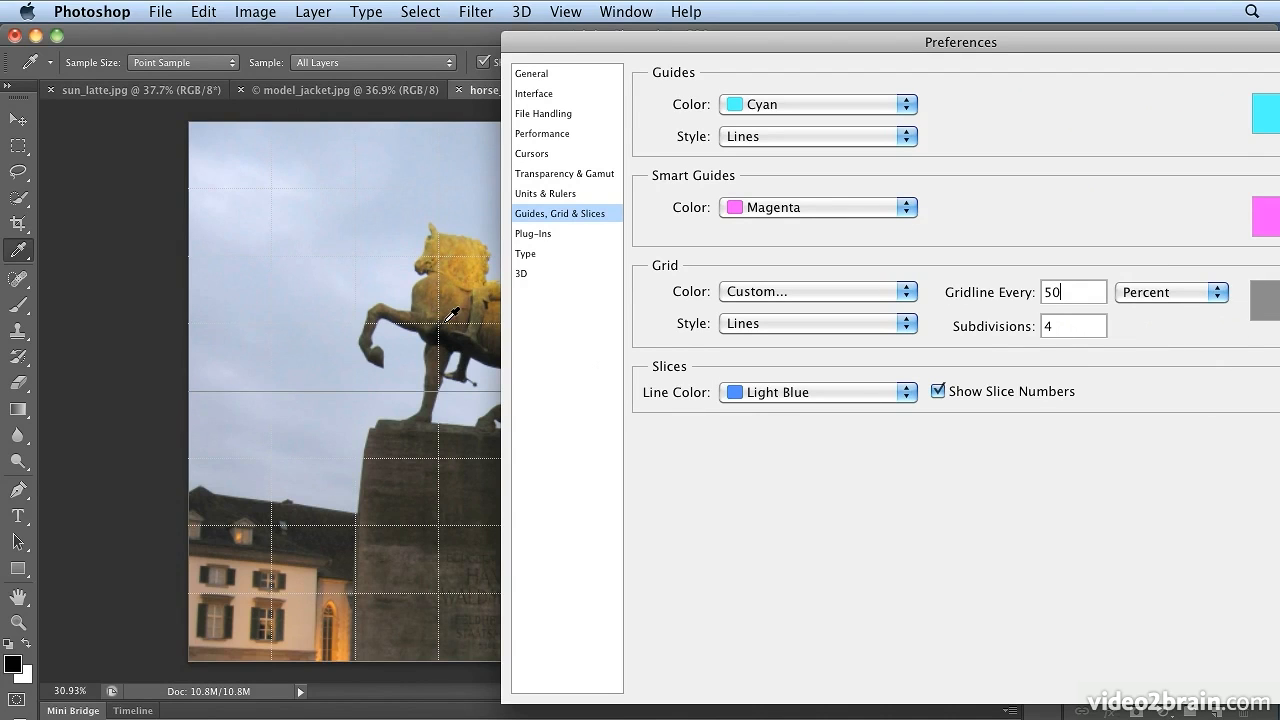
left_click(1081, 325)
type("1")
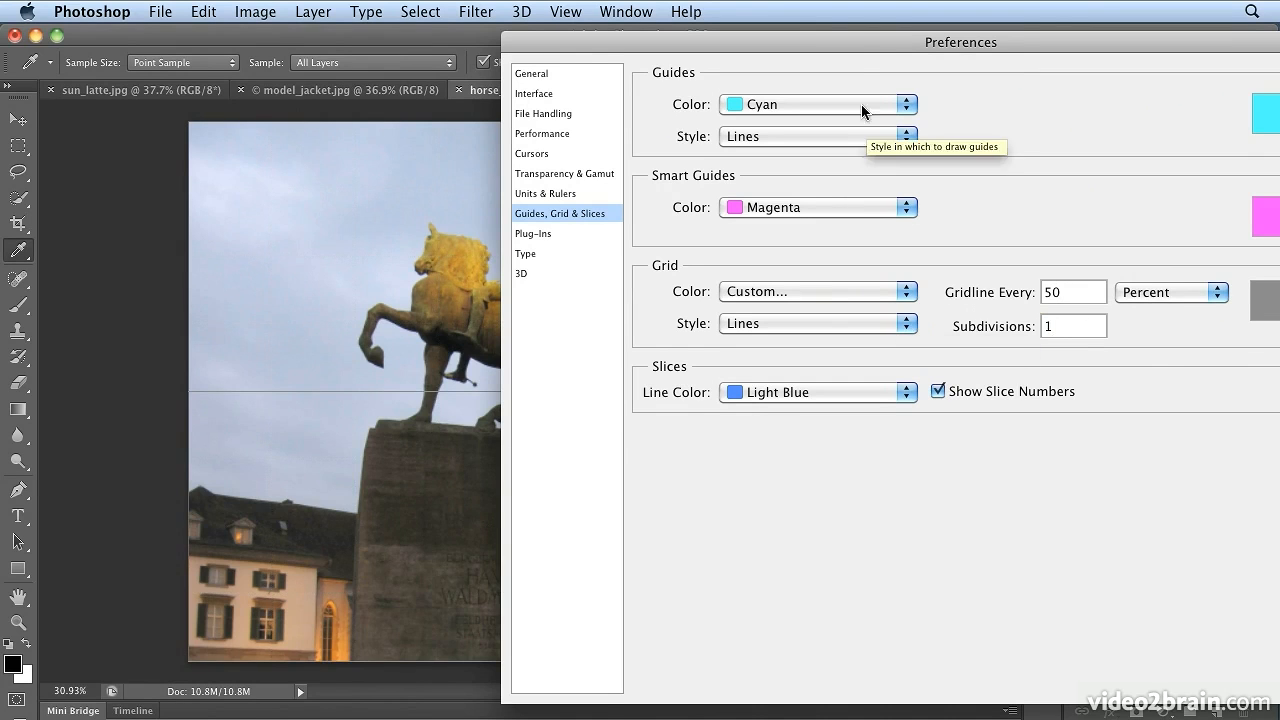
left_click_drag(860, 42, 584, 46)
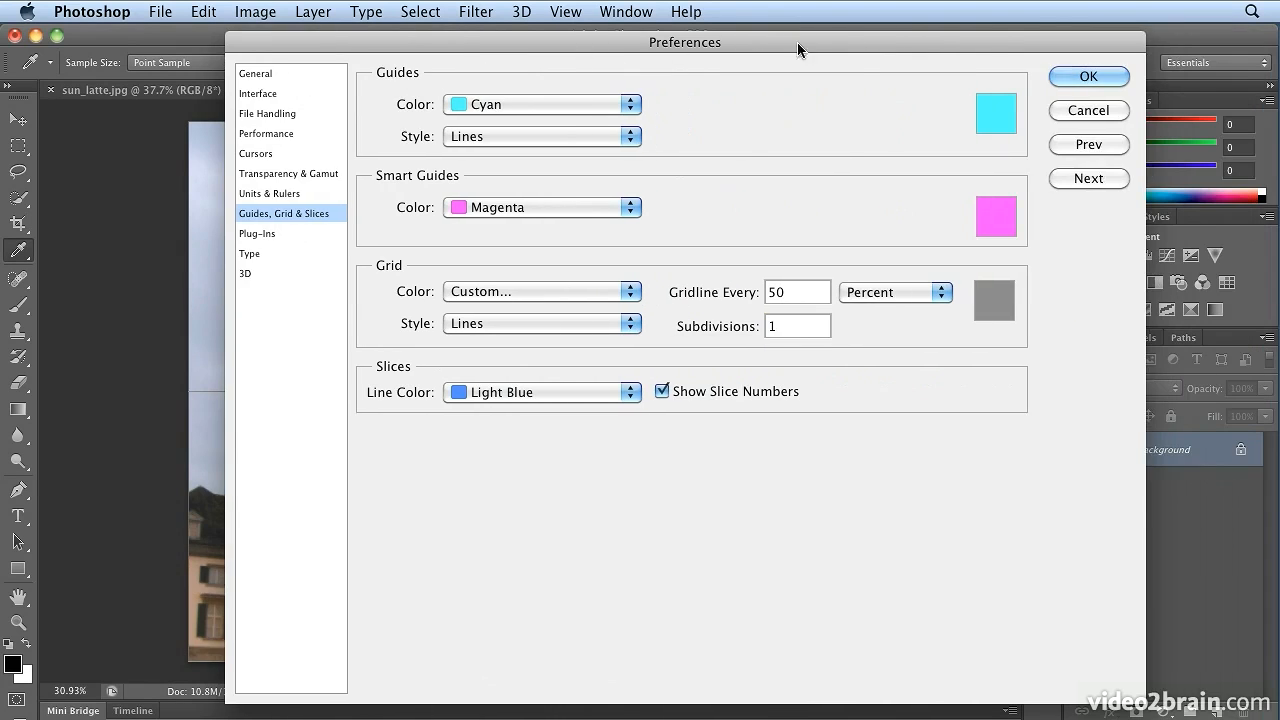
left_click(1065, 76)
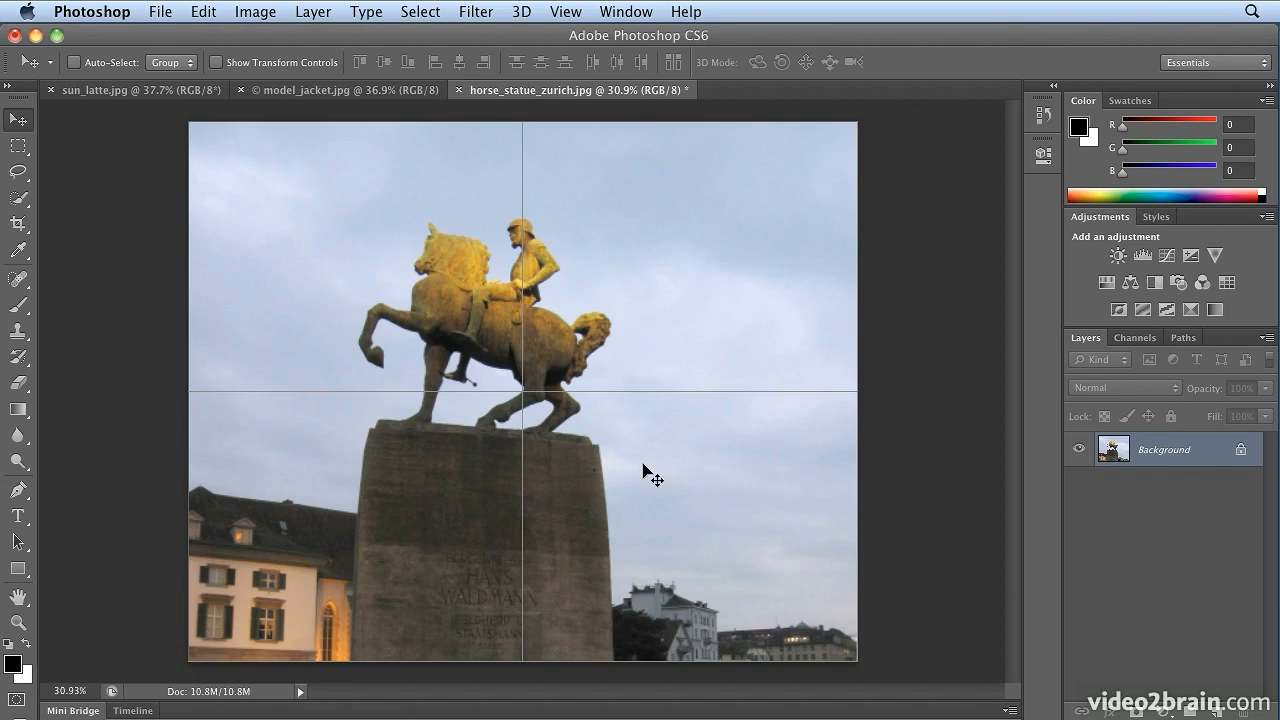
left_click(583, 10)
mouse_move(632, 342)
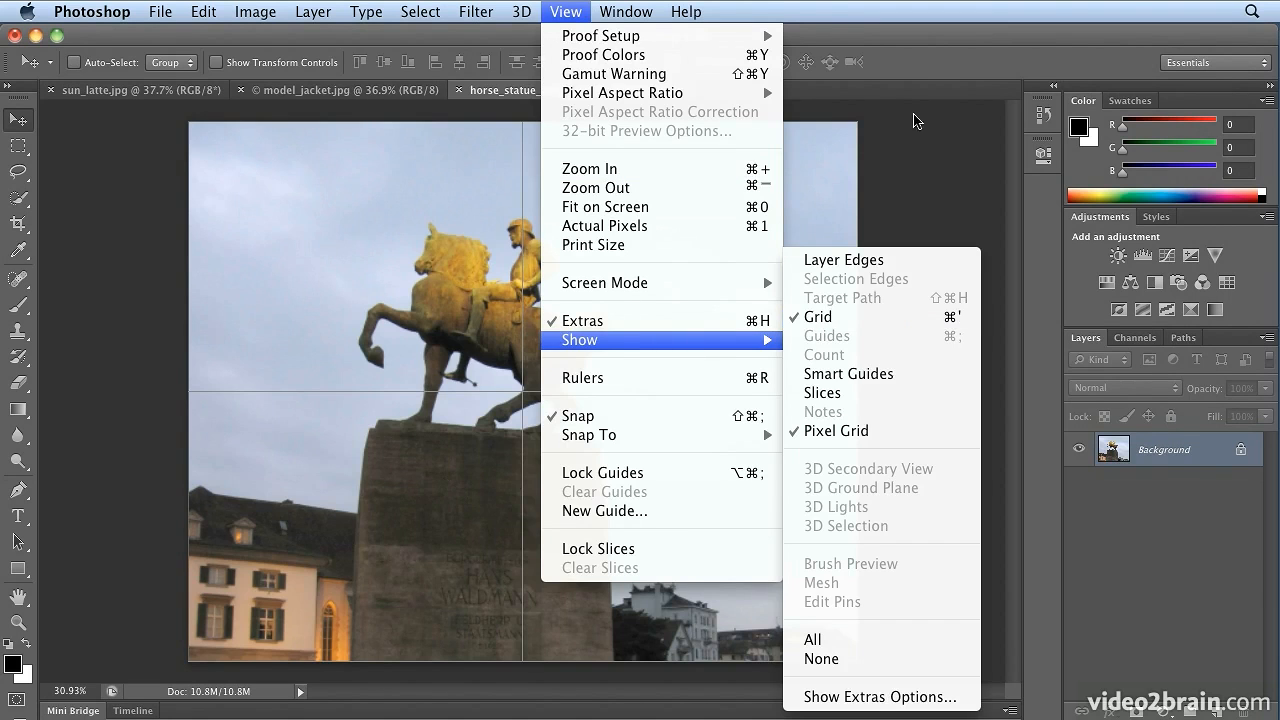
left_click(924, 56)
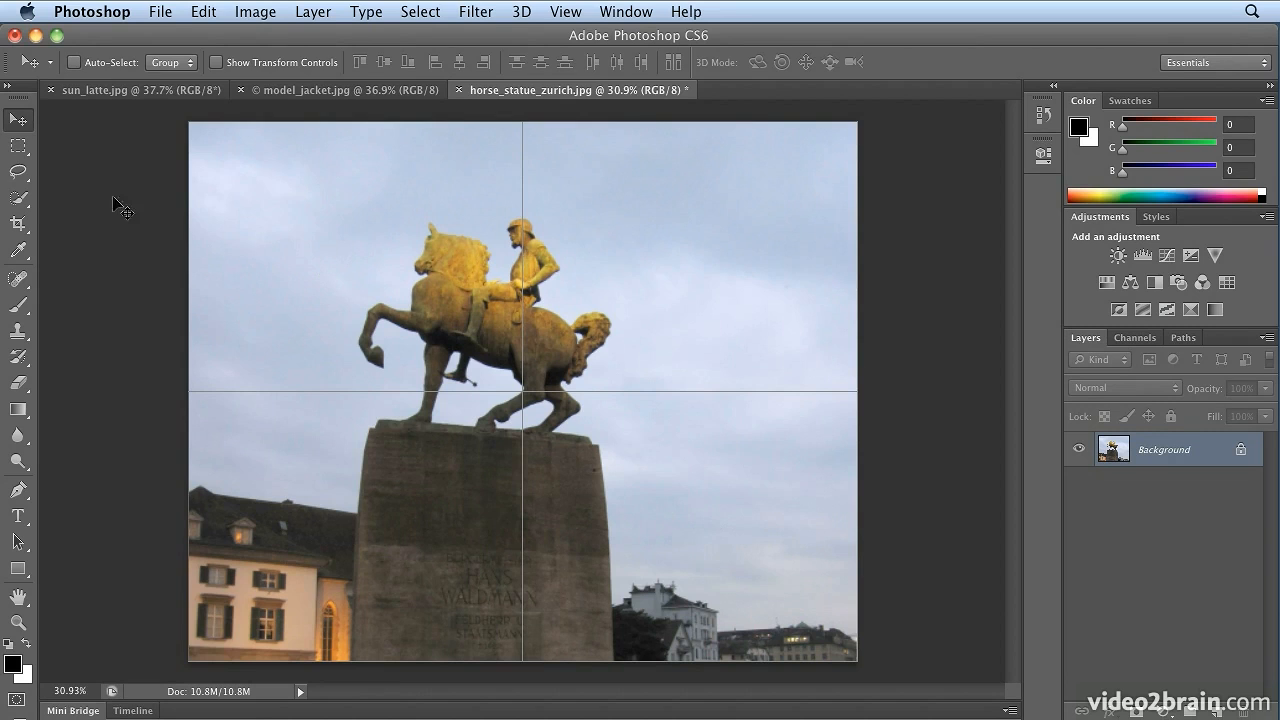
Step: Try freehand rectangular marquee selections around the statue and in the sky beside it, and deselect
left_click(18, 147)
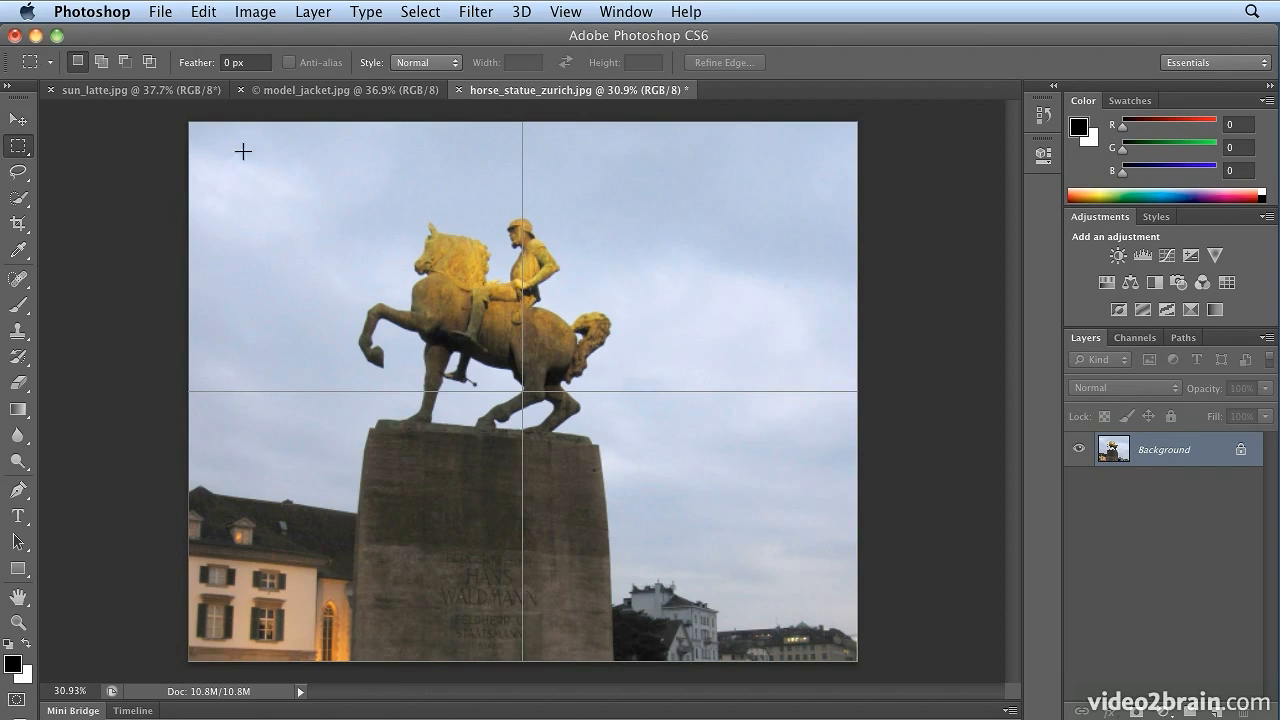
left_click_drag(253, 157, 685, 534)
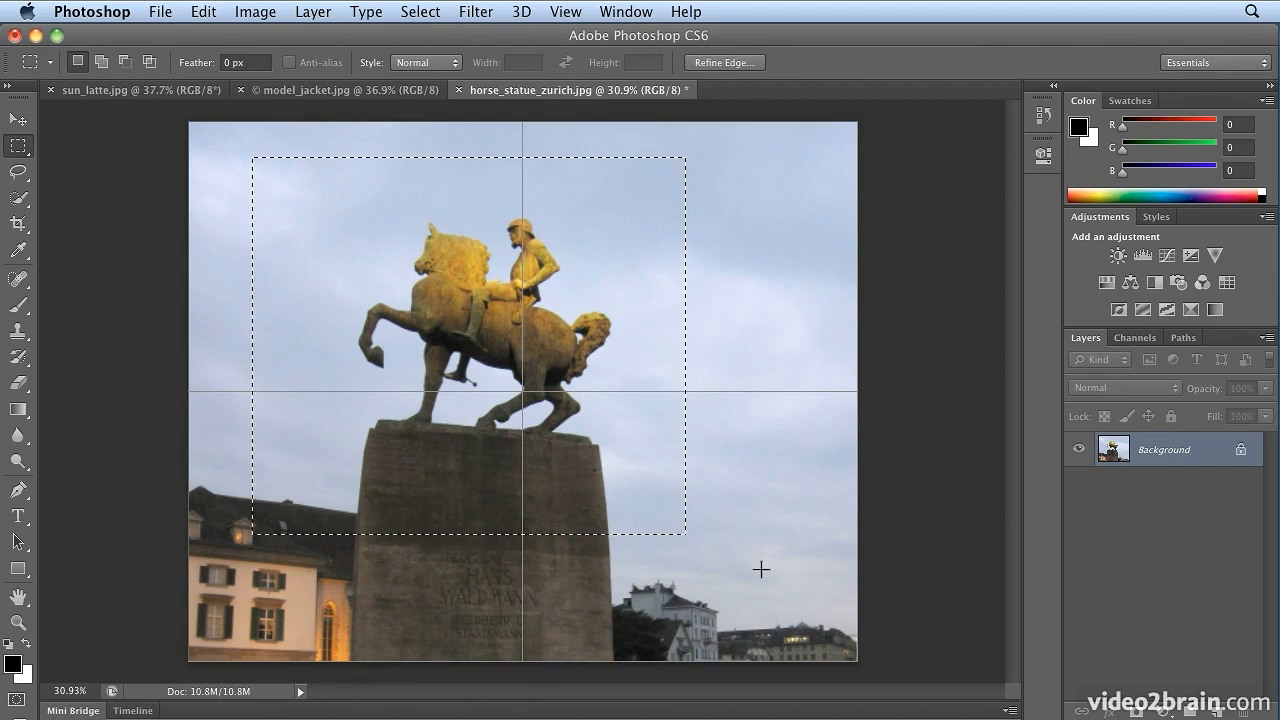
left_click_drag(725, 452, 771, 511)
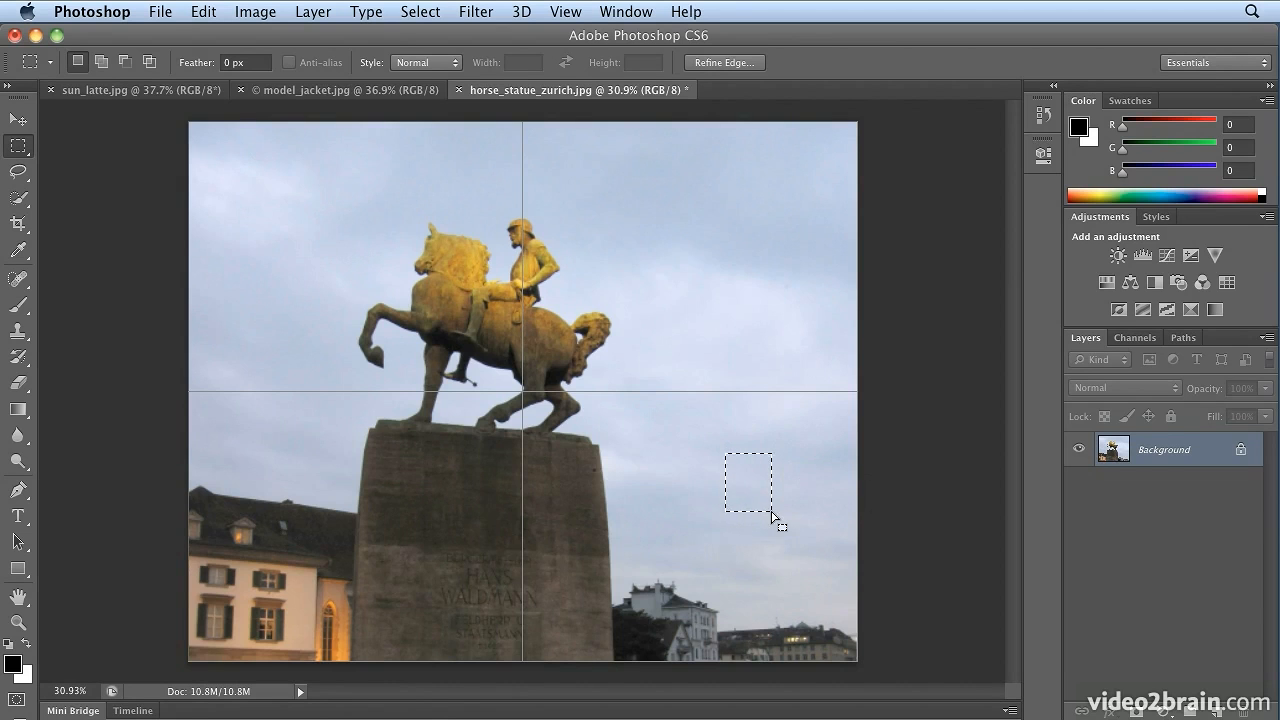
left_click(805, 462)
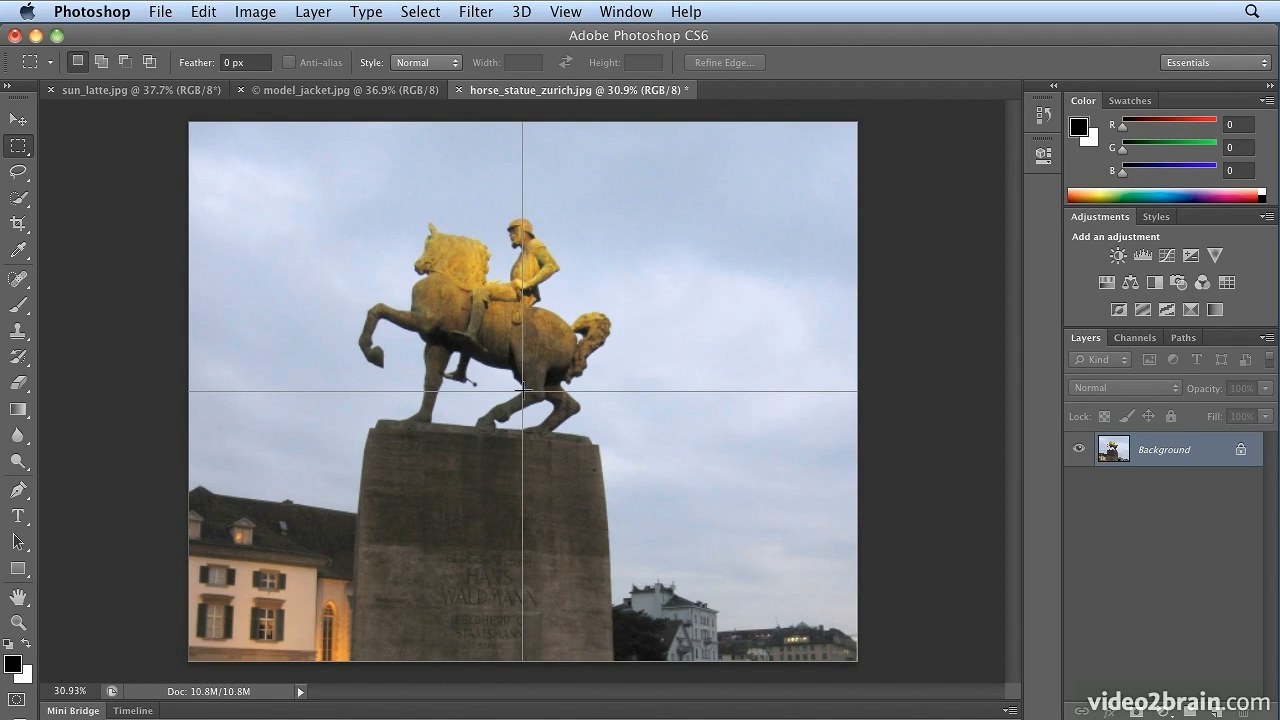
Step: Select a rectangle about 9.7 by 7.6 in outward from the centre gridline intersection and feather it by 150 pixels
mouse_move(522, 391)
left_mouse_down()
mouse_move(683, 534)
mouse_move(794, 578)
mouse_move(791, 601)
left_mouse_up()
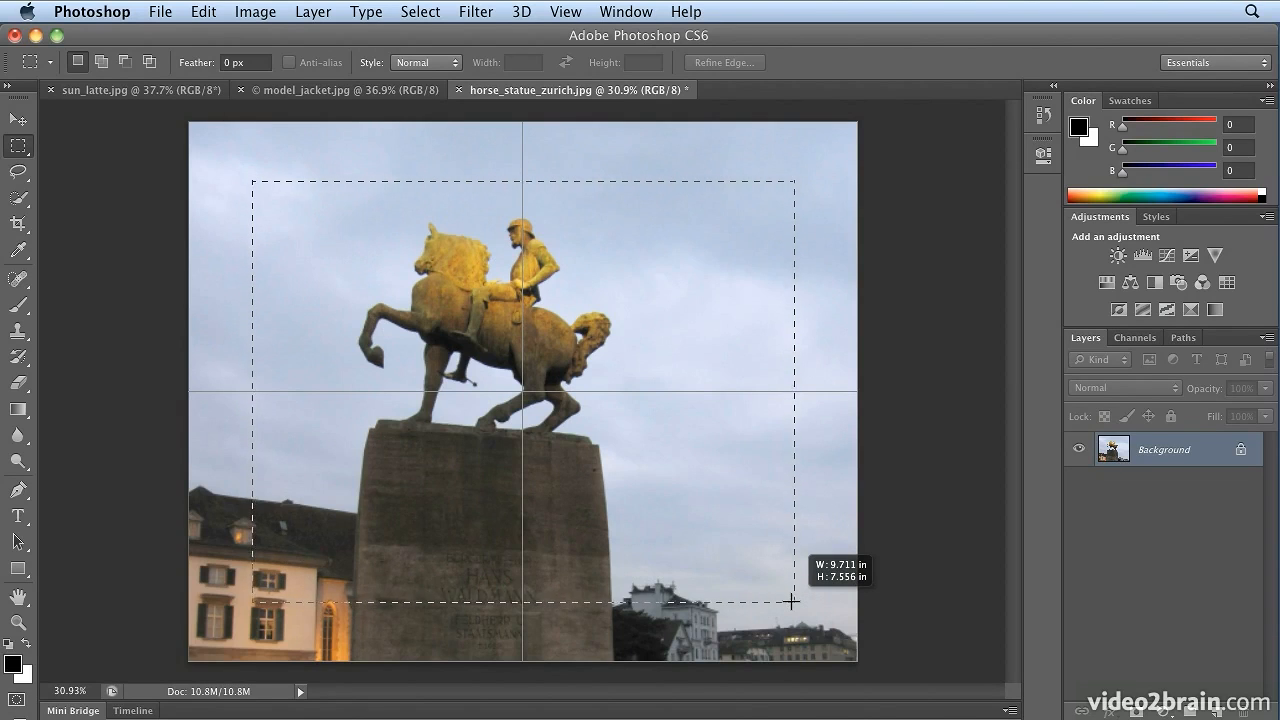
left_click_drag(791, 601, 789, 600)
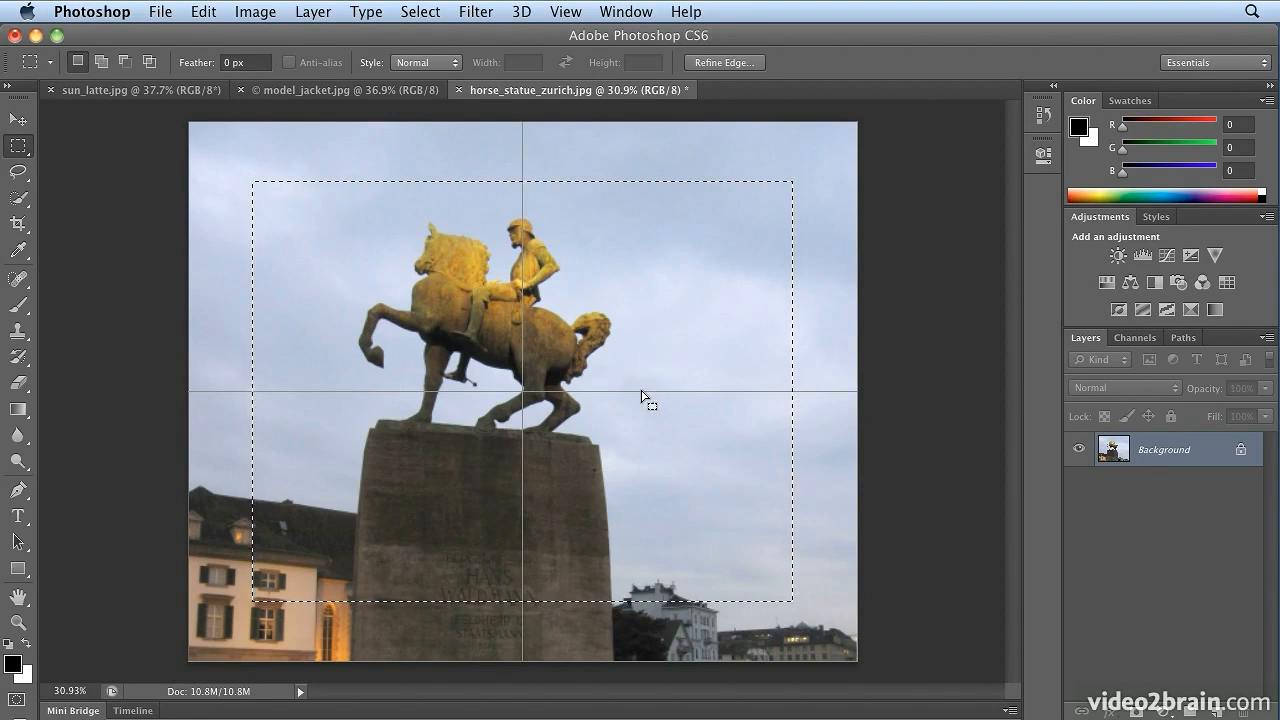
left_click(428, 13)
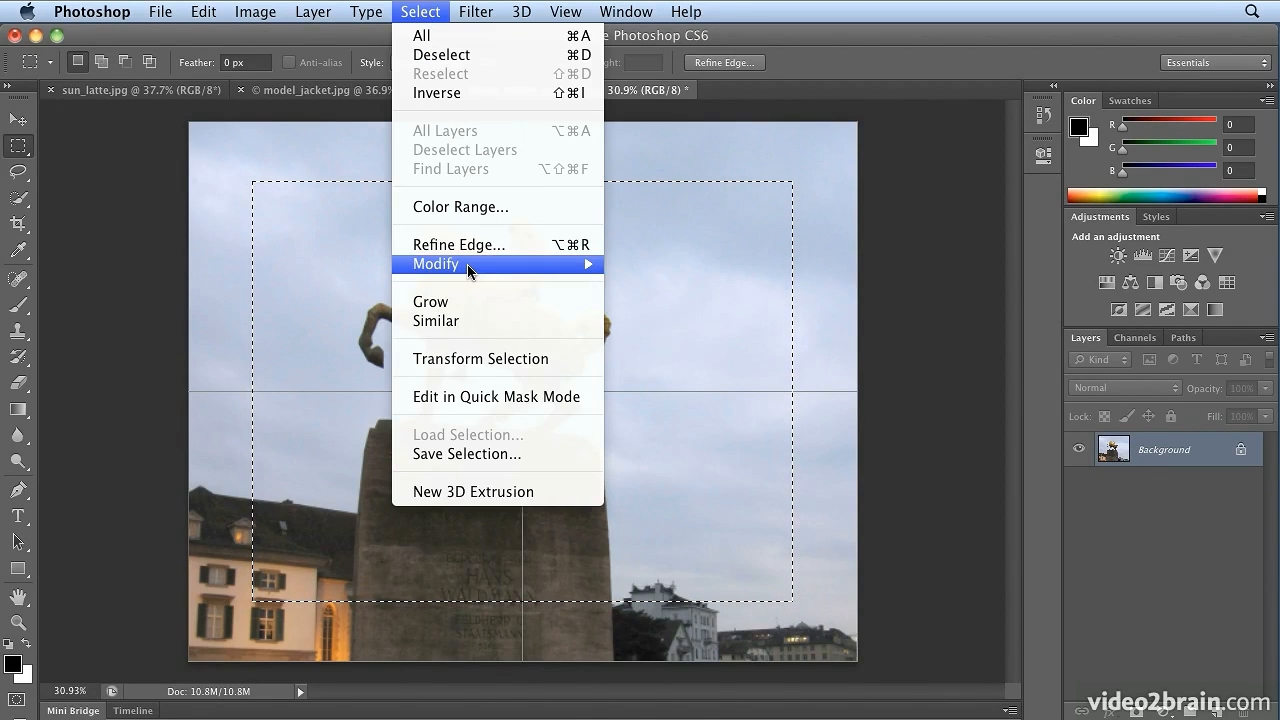
mouse_move(467, 264)
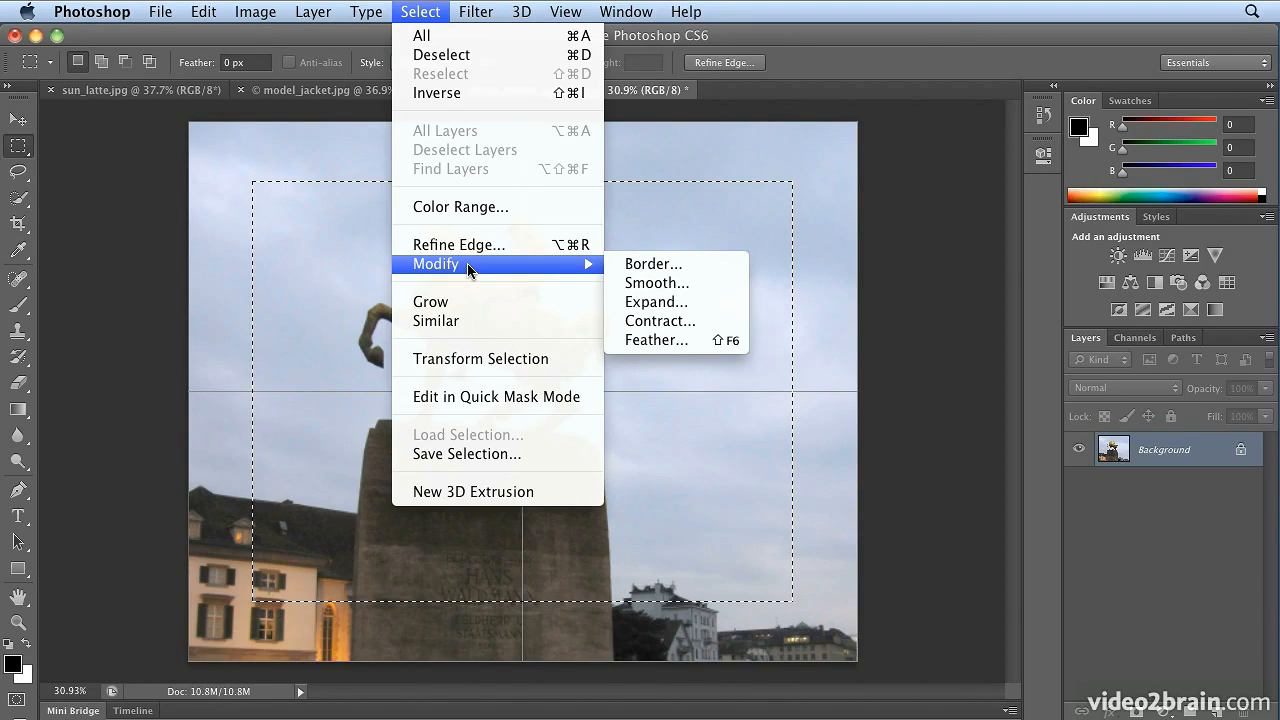
left_click(655, 341)
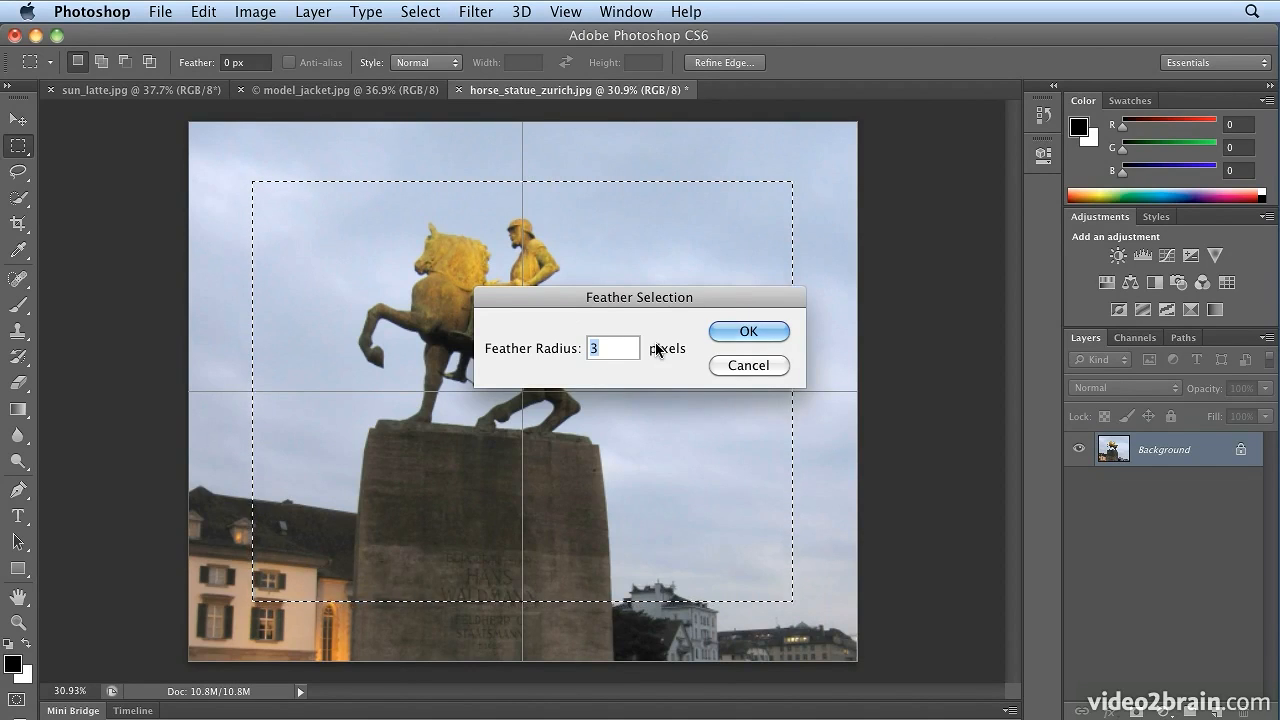
type("150")
left_click(749, 332)
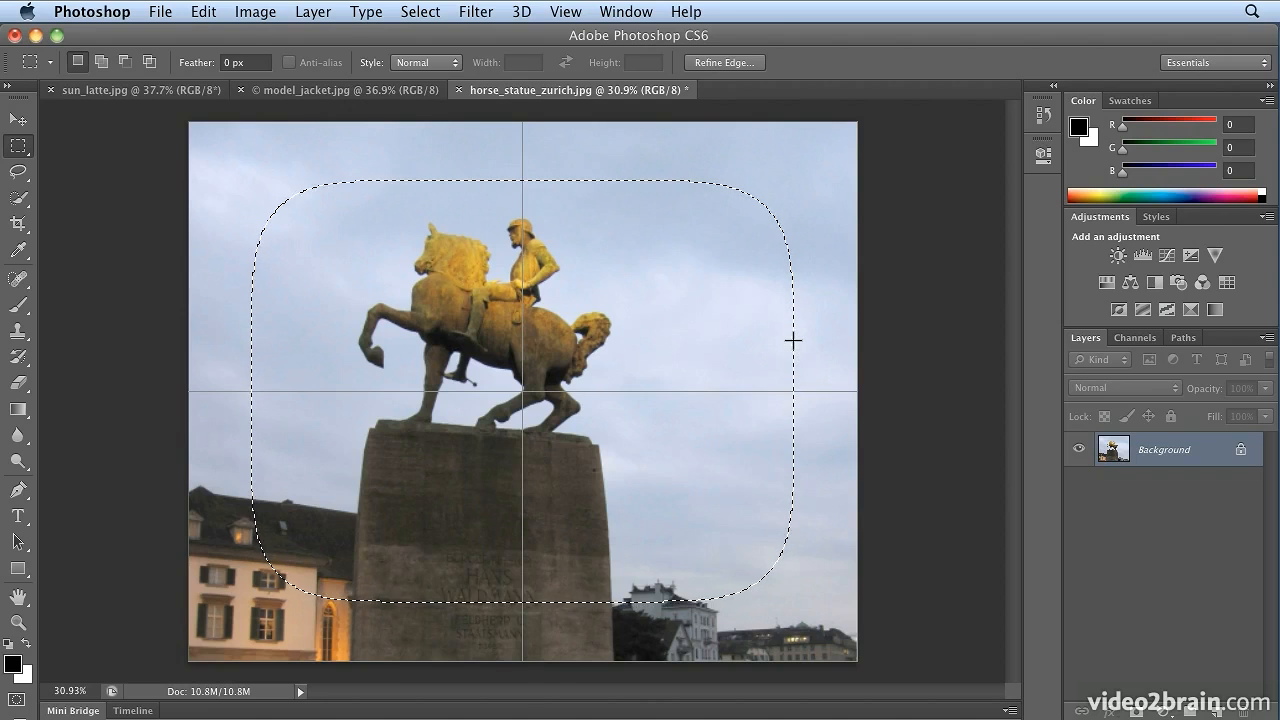
Step: Create a new layer named black above the Background layer
left_click(308, 11)
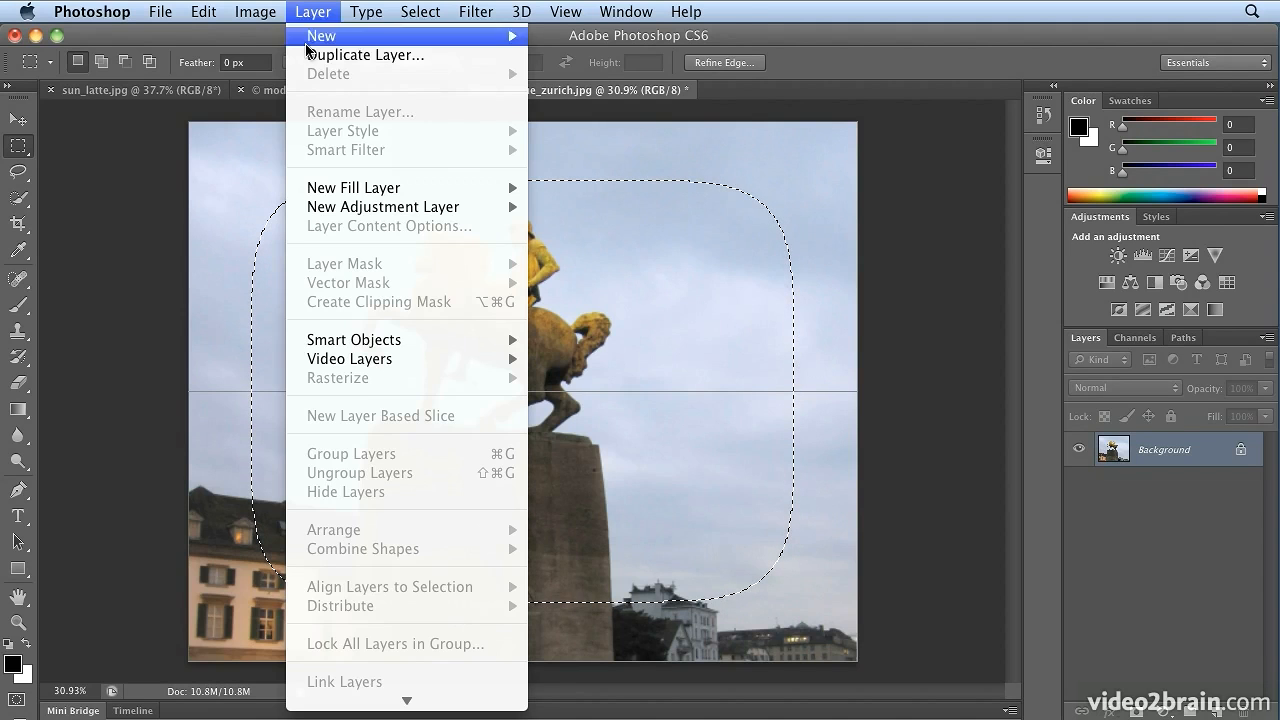
mouse_move(312, 38)
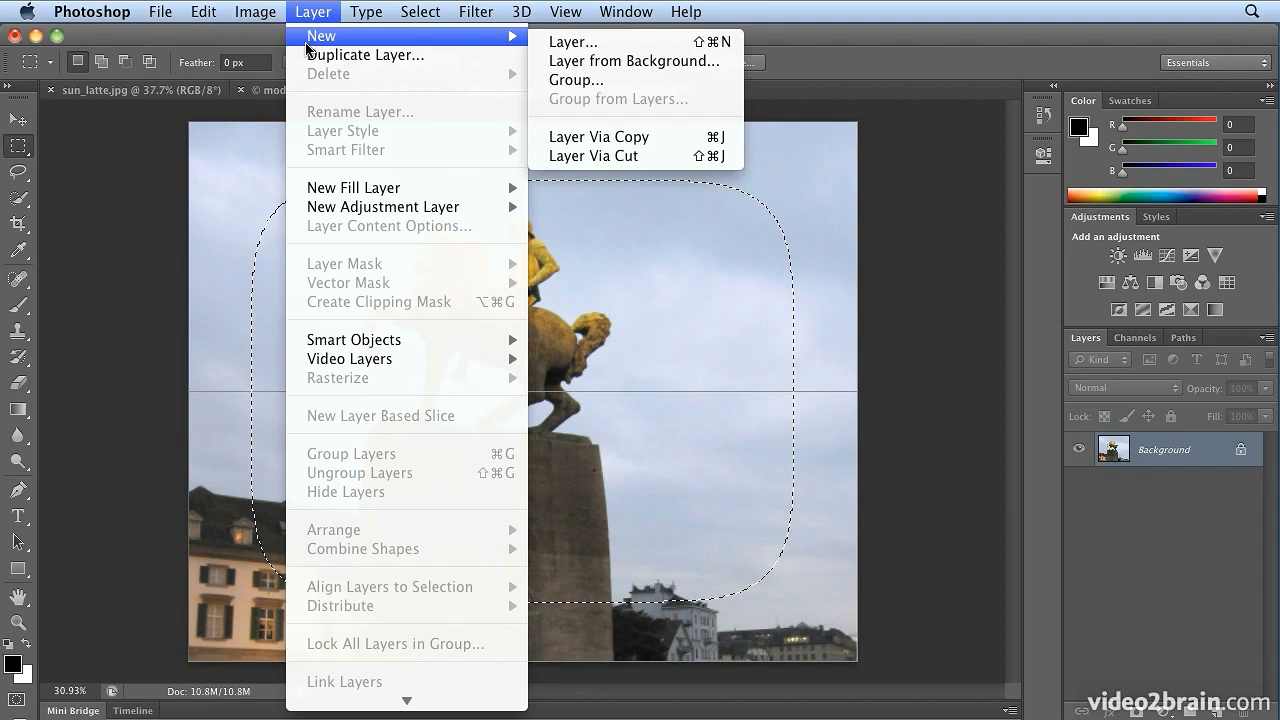
left_click(610, 43)
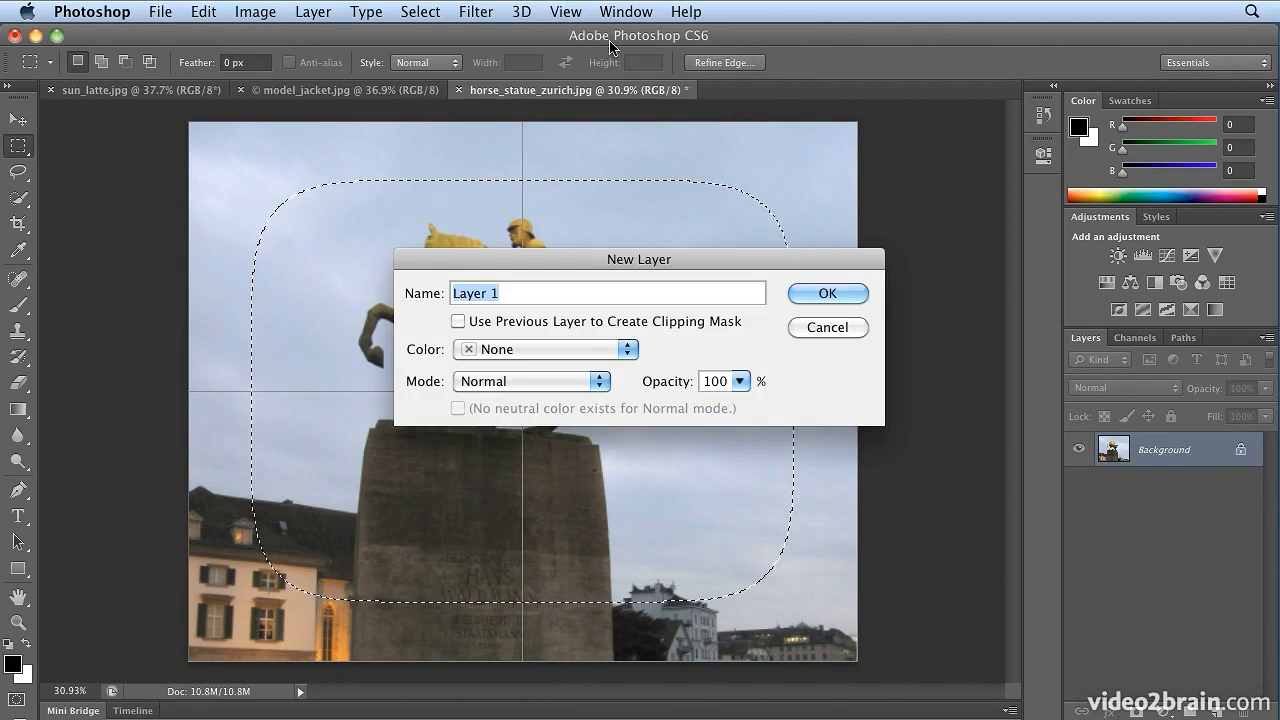
type("black")
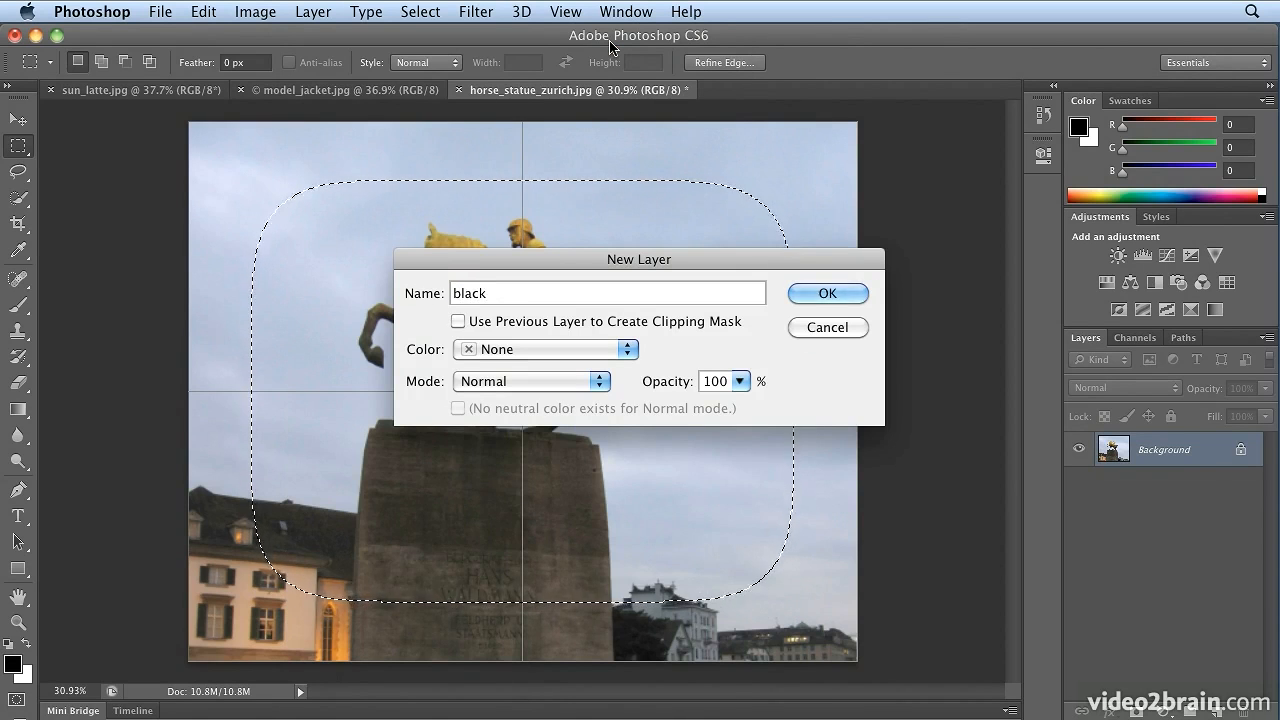
key("Return")
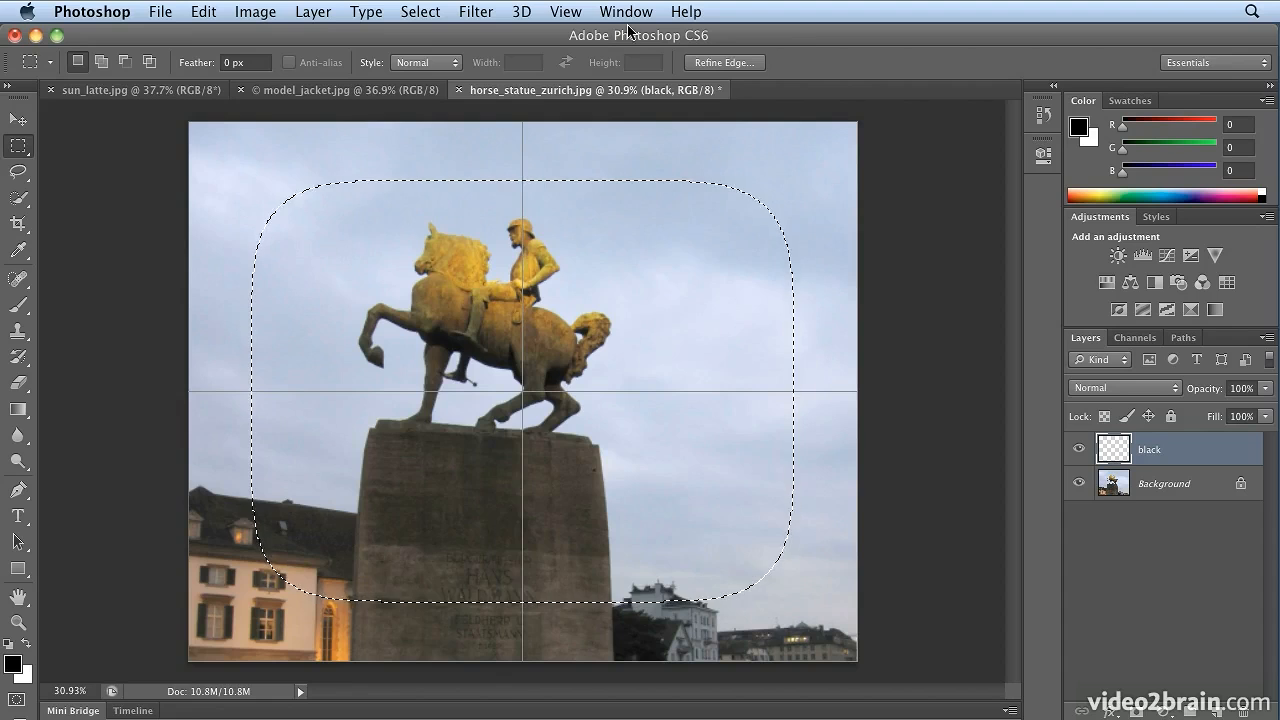
Step: Invert the feathered selection and fill it with black at 100% opacity in Normal mode on the black layer
left_click(418, 14)
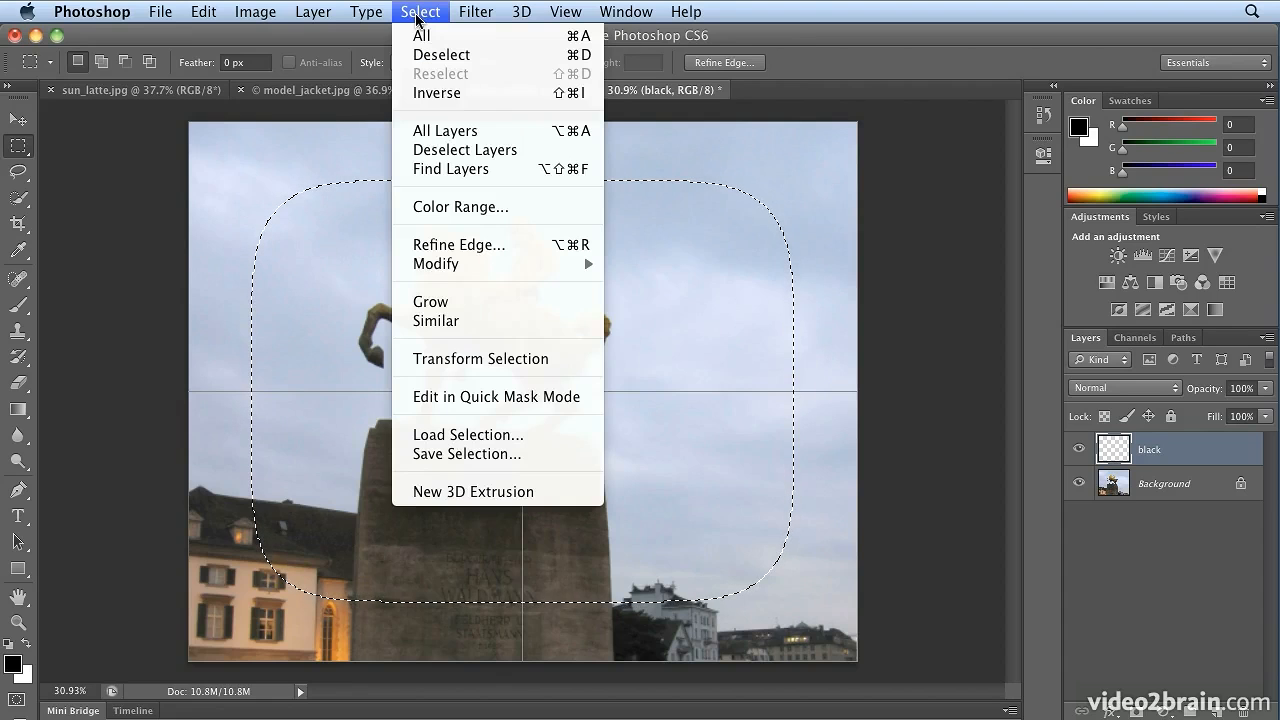
left_click(418, 95)
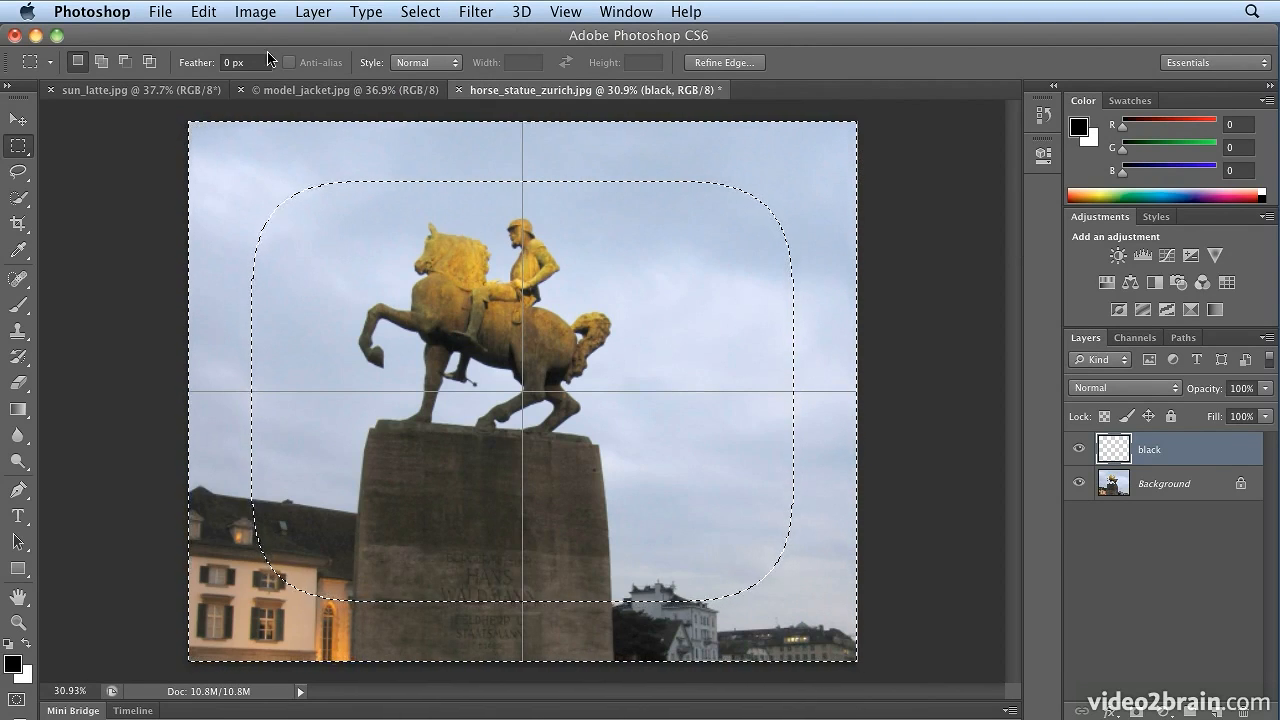
left_click(200, 14)
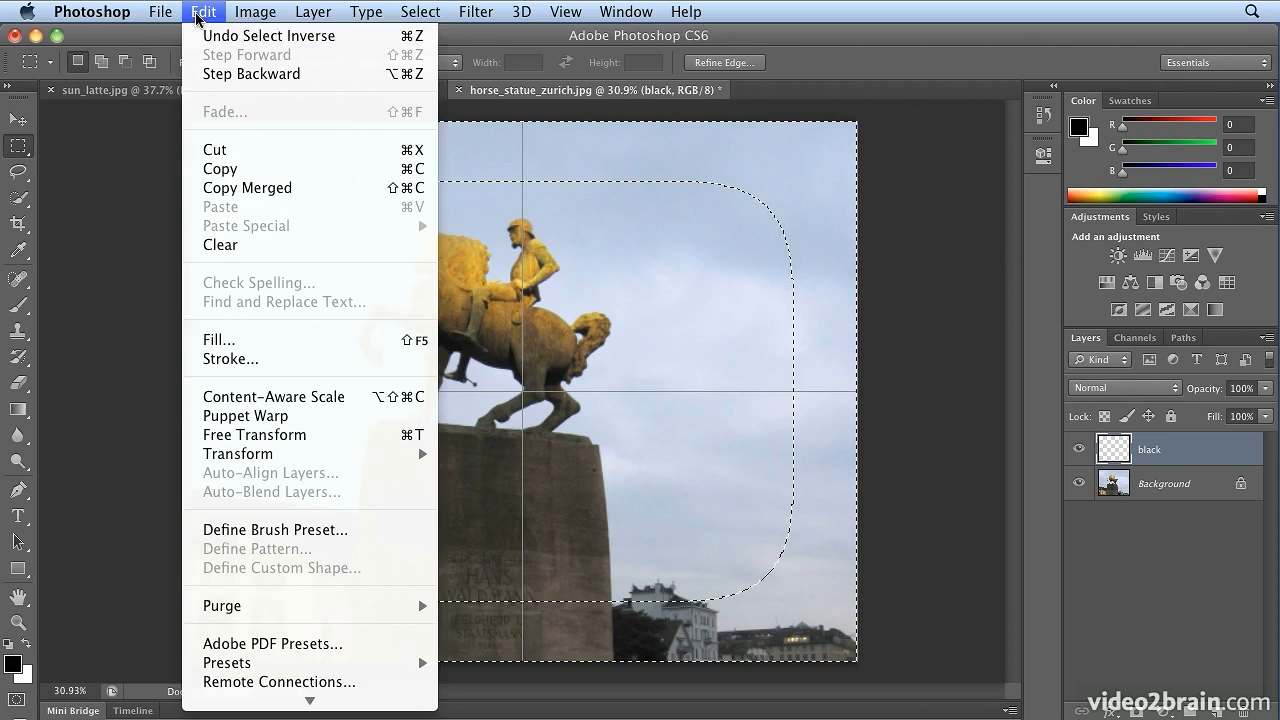
left_click(228, 340)
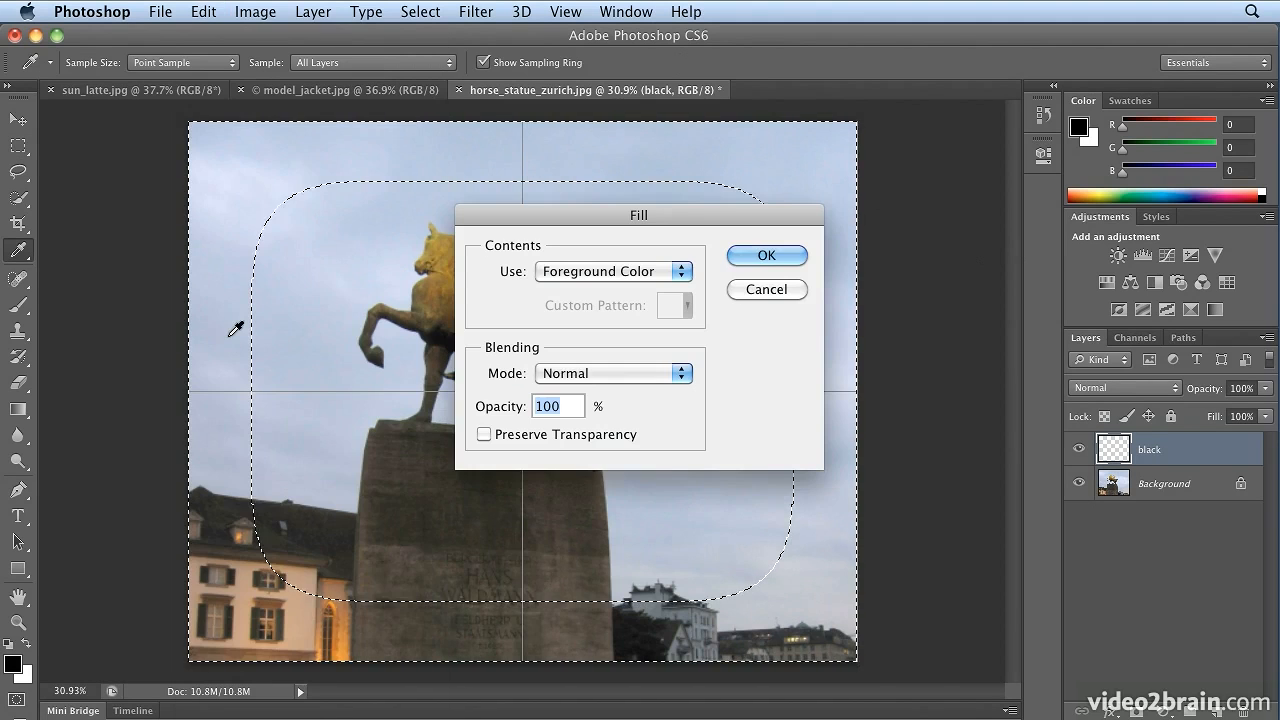
left_click(575, 276)
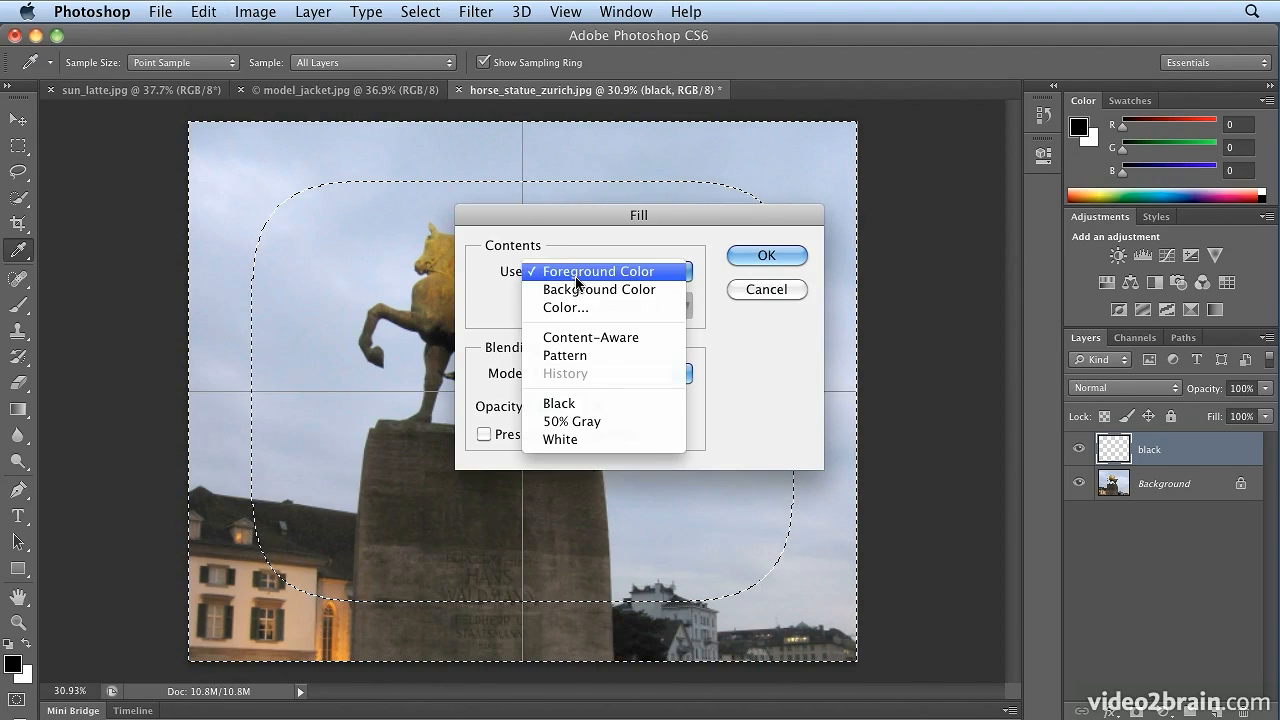
left_click(616, 403)
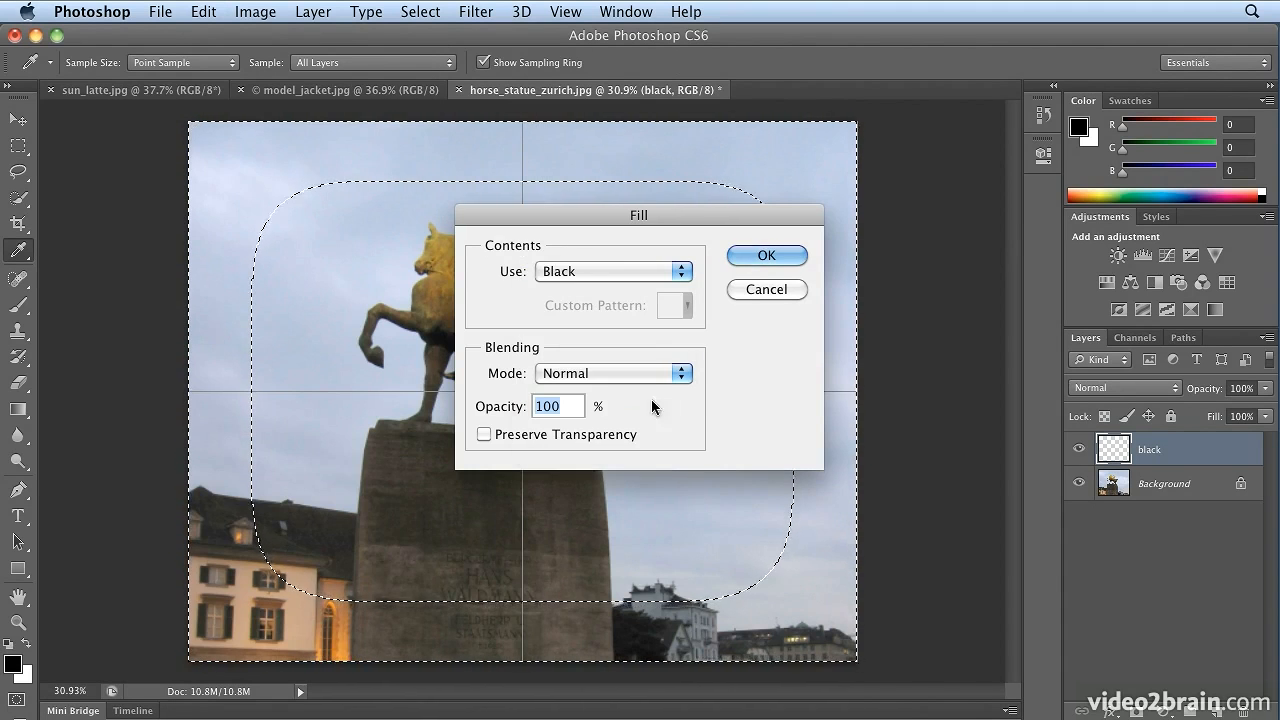
left_click(802, 256)
key("m")
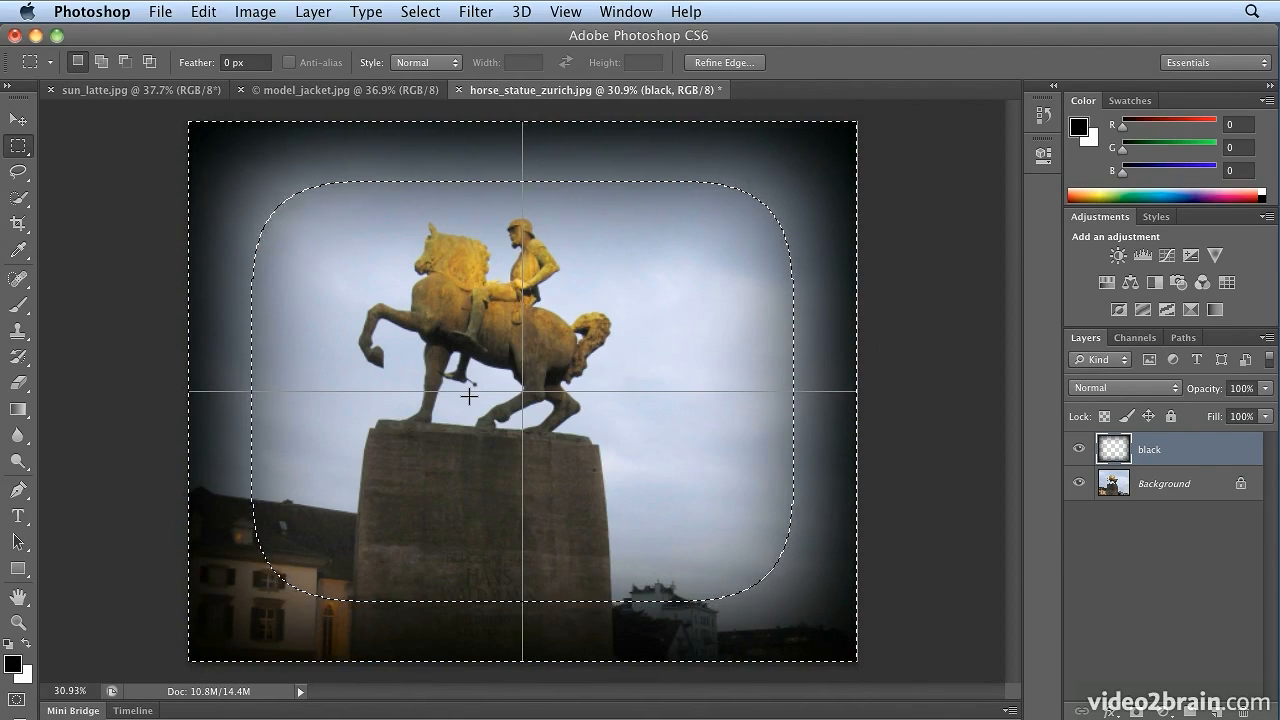
Step: Deselect everything and lower the black layer's opacity to 59%
left_click(420, 11)
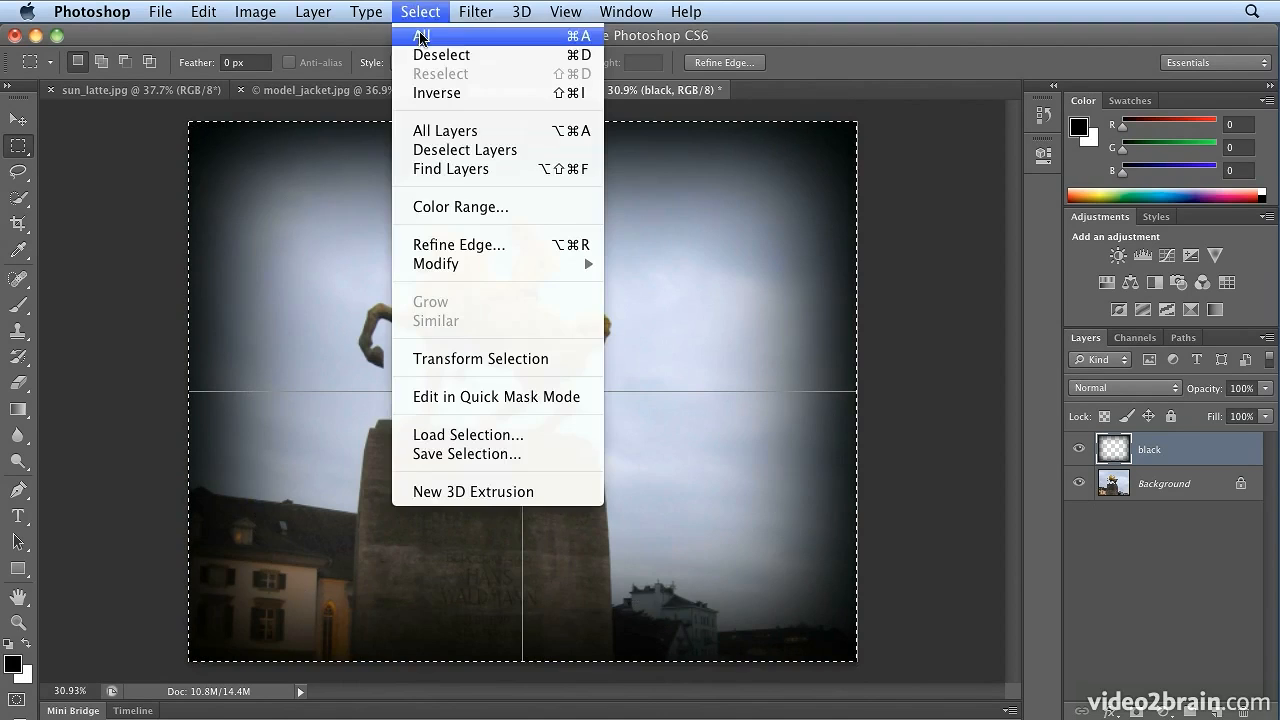
left_click(428, 55)
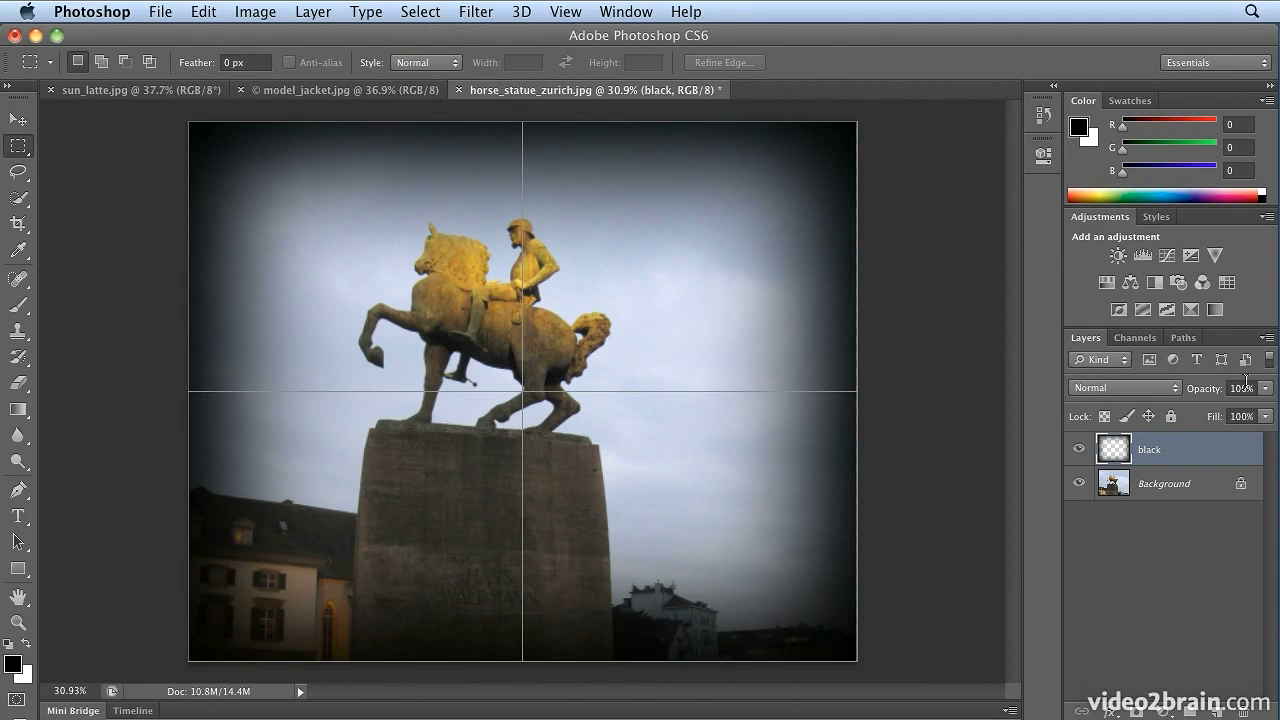
left_click(1265, 390)
left_click_drag(1264, 395, 1228, 410)
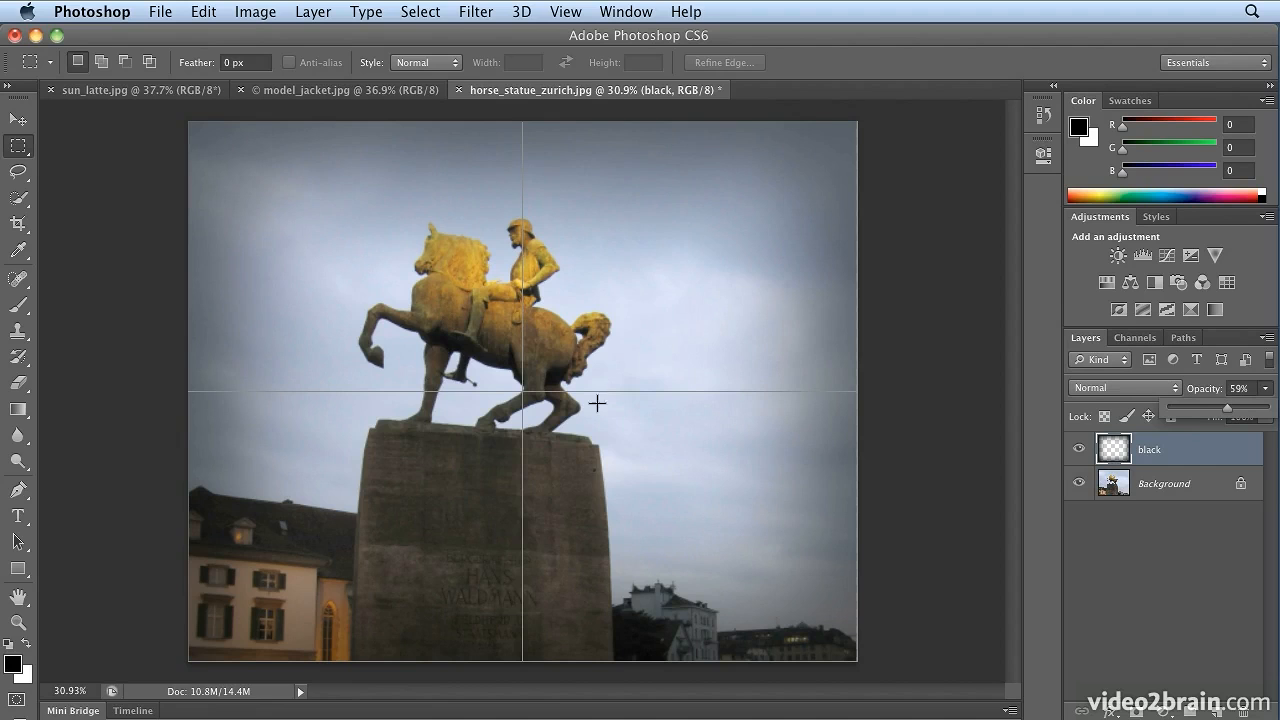
Step: Hide the grid and toggle the black layer's visibility off and on to compare the photo with and without the darkened edges
left_click(572, 10)
mouse_move(652, 342)
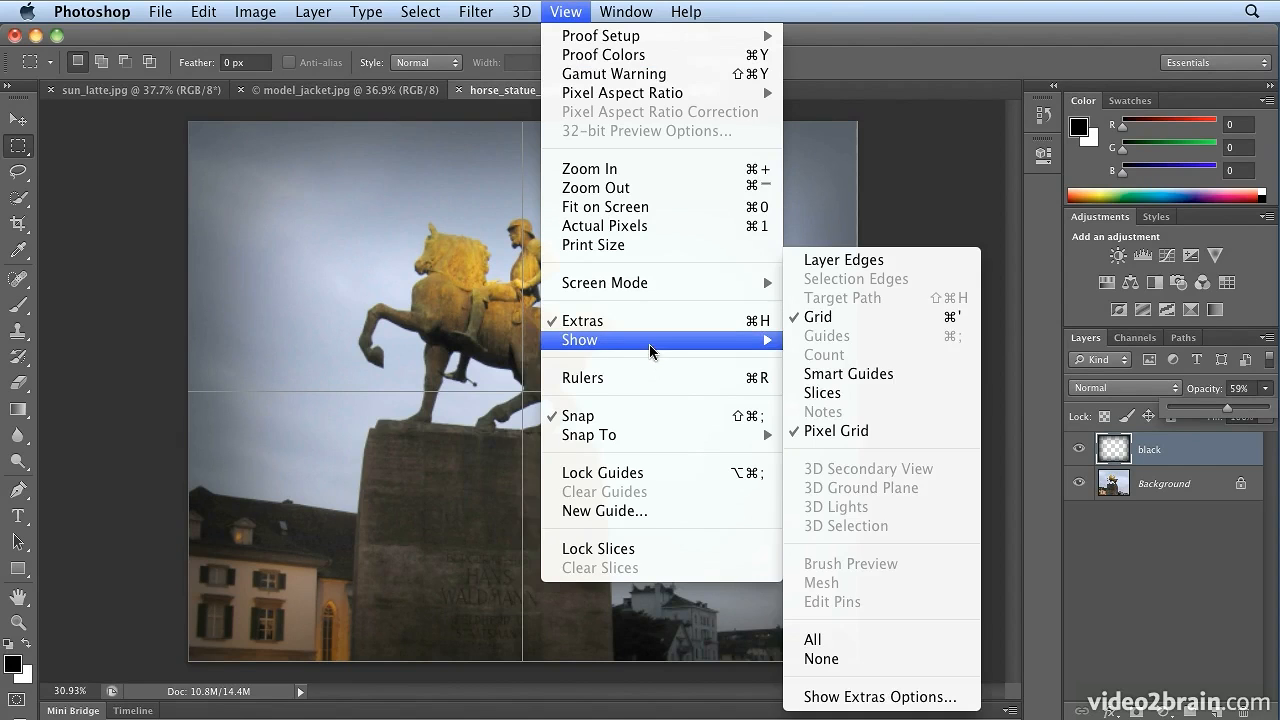
left_click(884, 320)
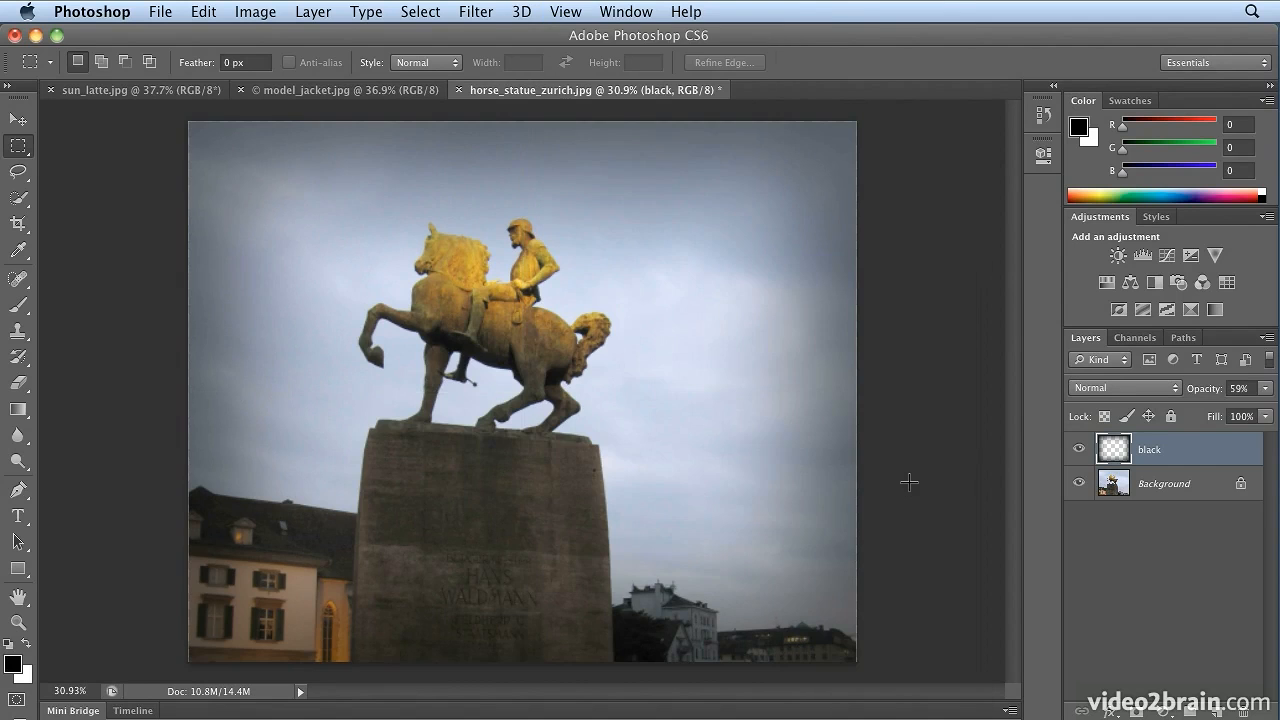
left_click(1078, 455)
left_click(1078, 455)
Step: Switch to the model_jacket.jpg image and show its rulers
left_click(318, 92)
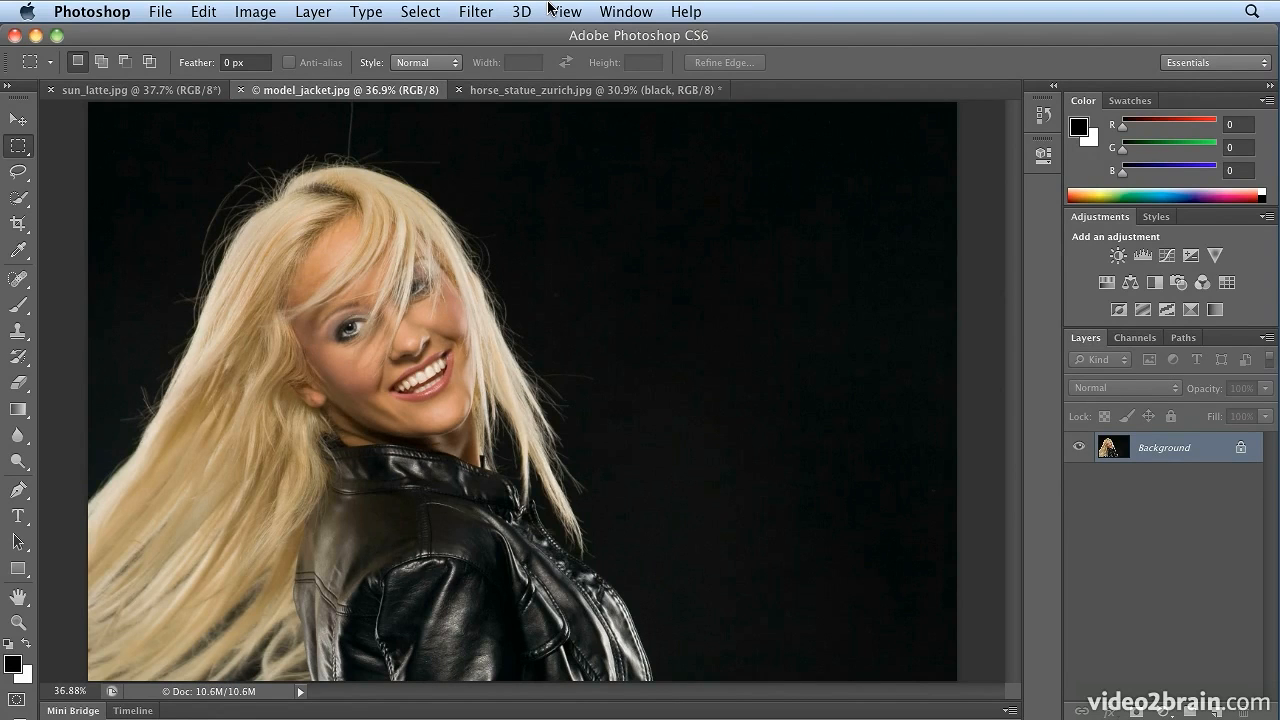
left_click(552, 11)
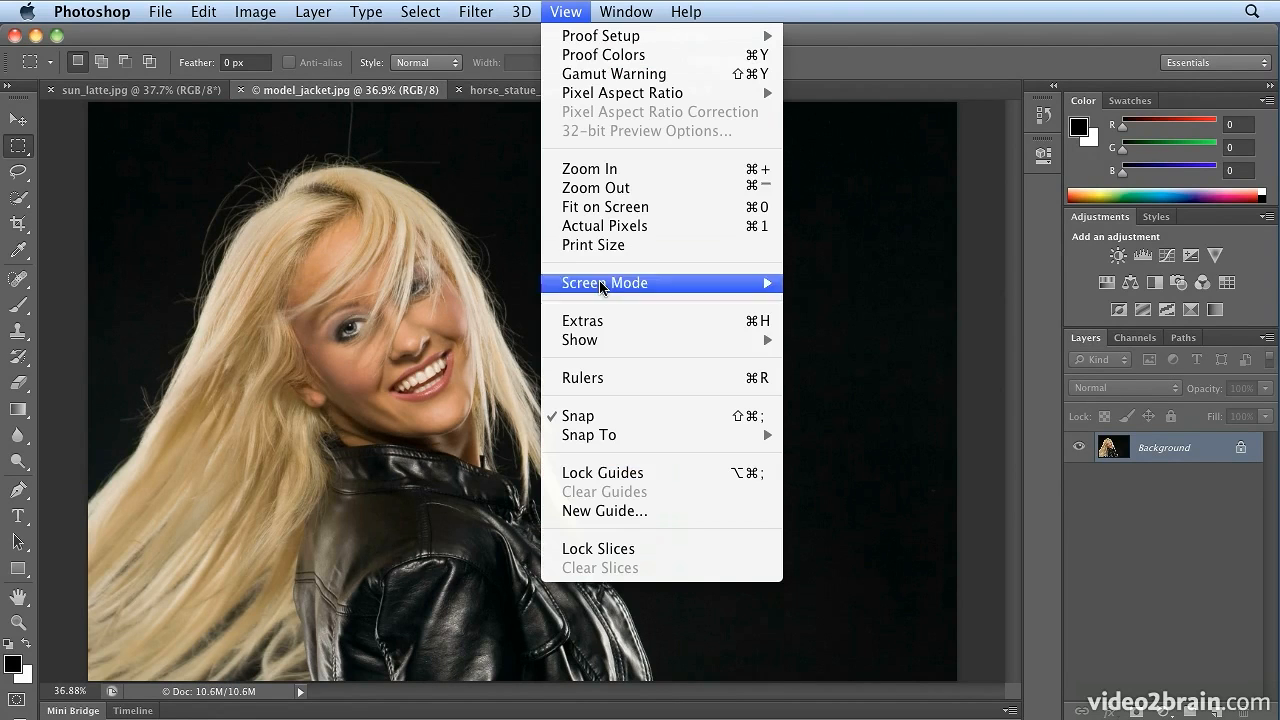
left_click(648, 380)
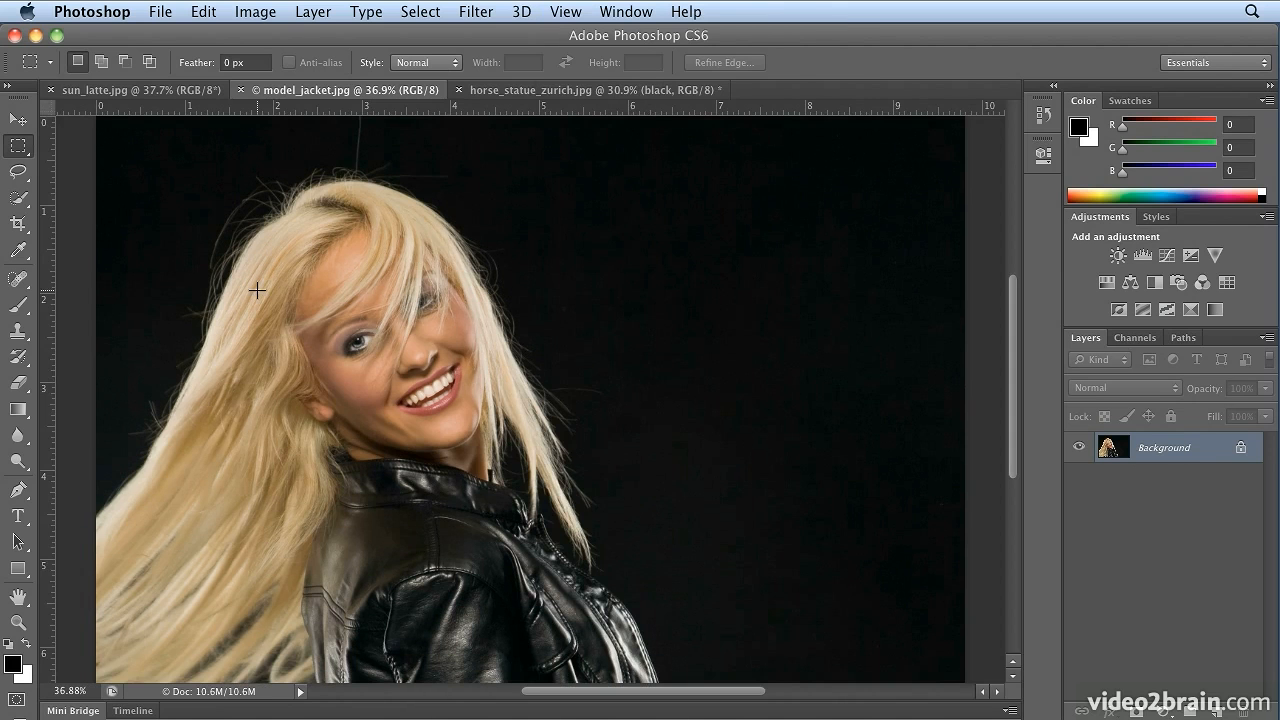
Step: Frame the model's face with horizontal guides at about 0.7 and 4 in and vertical guides at about 2.1 and 4.5 in
left_click(14, 125)
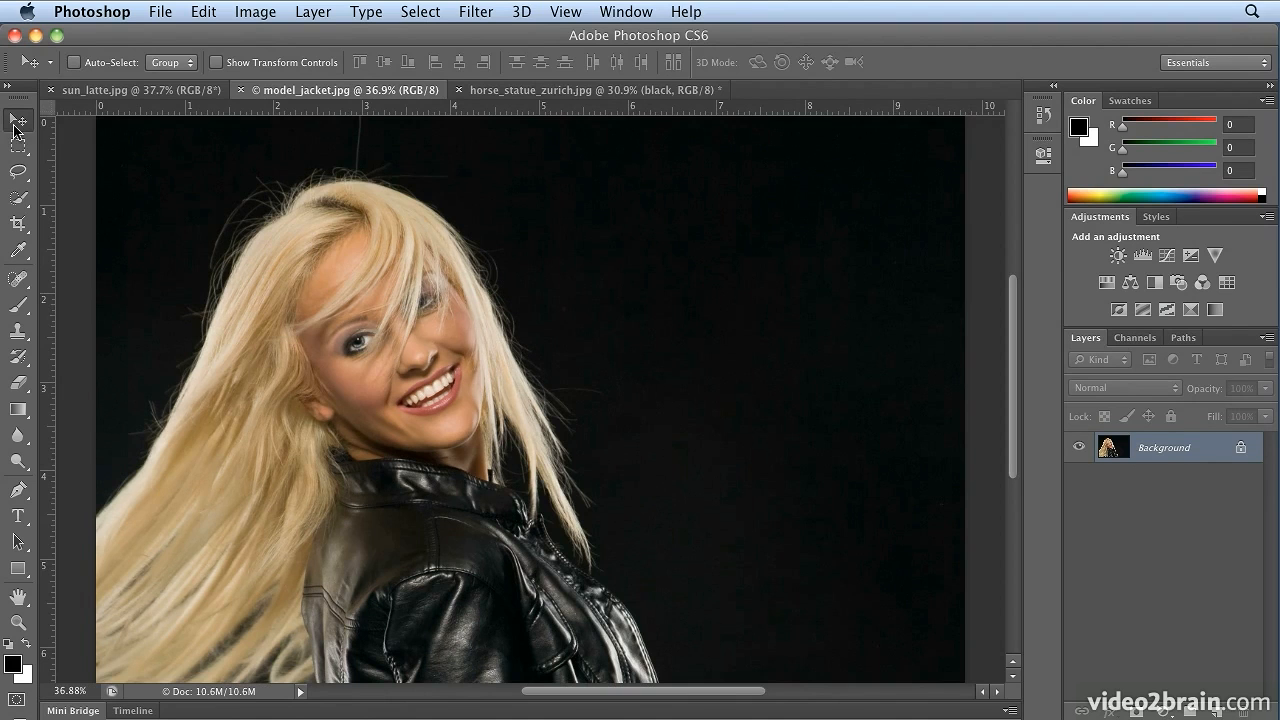
left_click_drag(466, 108, 474, 180)
left_click_drag(47, 236, 283, 229)
left_click_drag(47, 260, 493, 279)
left_click_drag(386, 112, 403, 454)
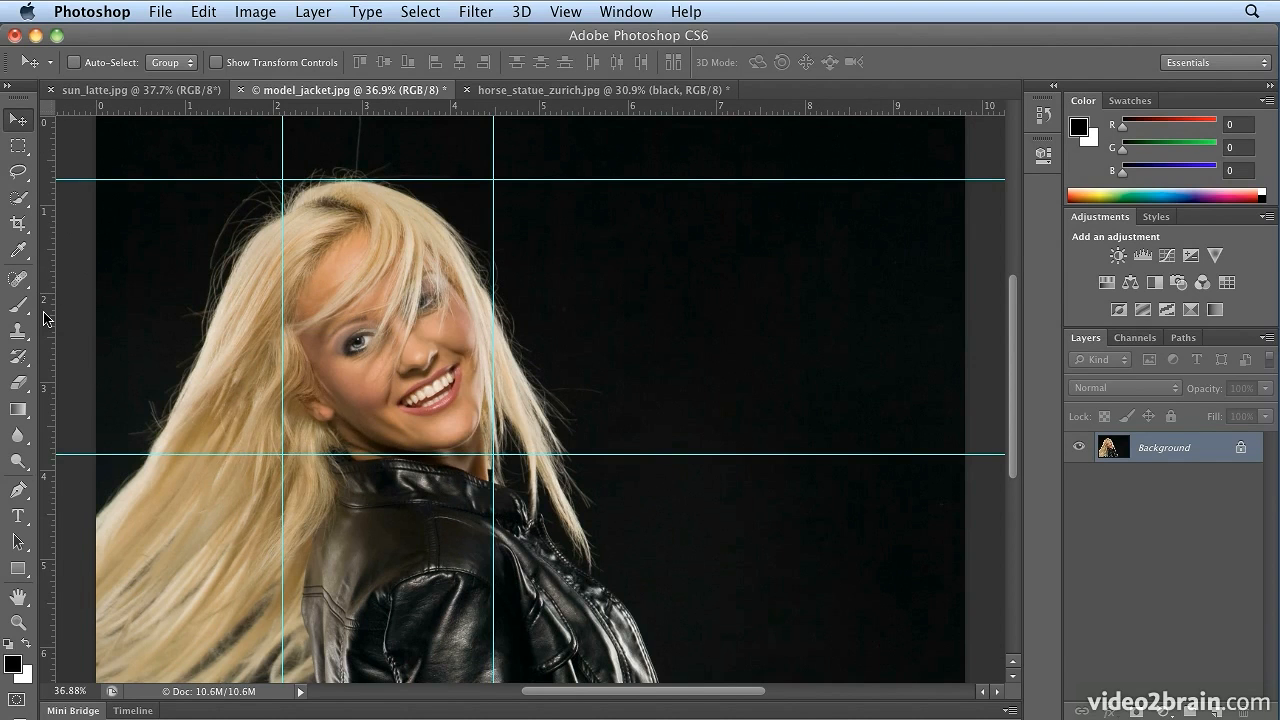
mouse_move(44, 318)
left_mouse_down()
mouse_move(288, 316)
mouse_move(162, 316)
mouse_move(161, 351)
mouse_move(40, 328)
left_mouse_up()
left_click_drag(171, 455, 171, 477)
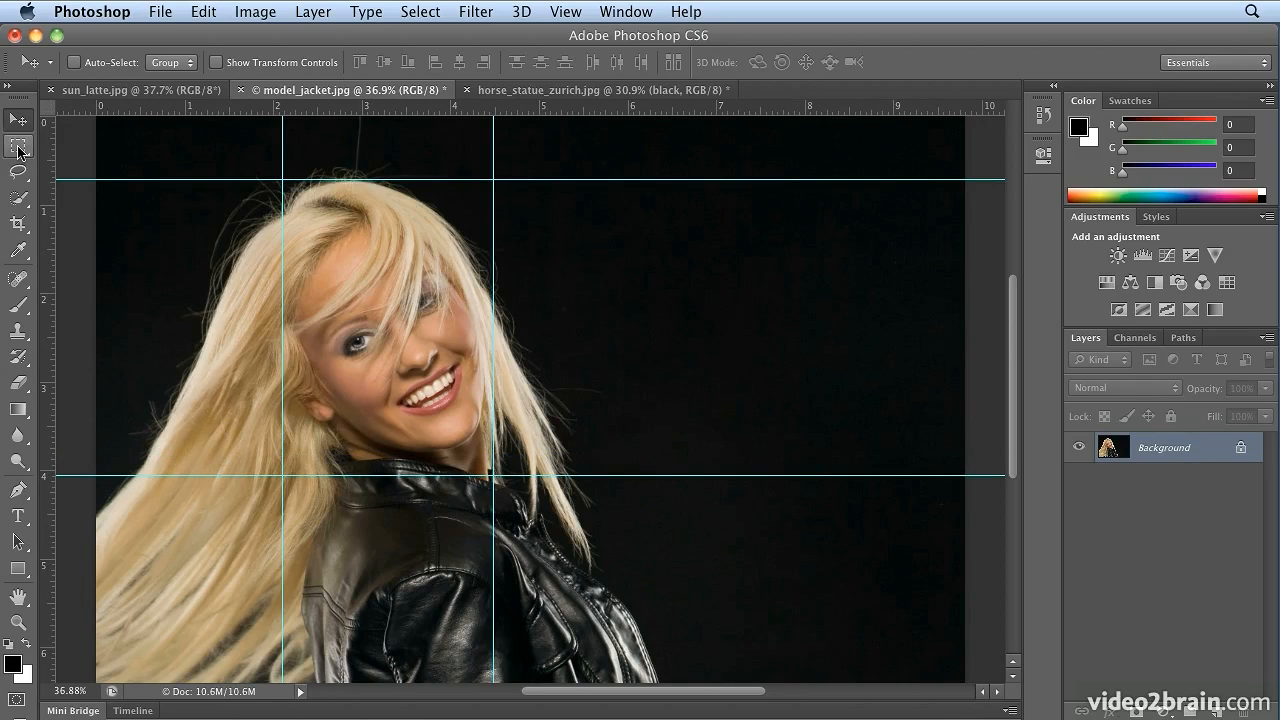
Step: Select an ellipse about 2.6 by 2.8 in outward from the centre of the face with the Elliptical Marquee and shift it slightly into place
left_click_drag(18, 150, 110, 166)
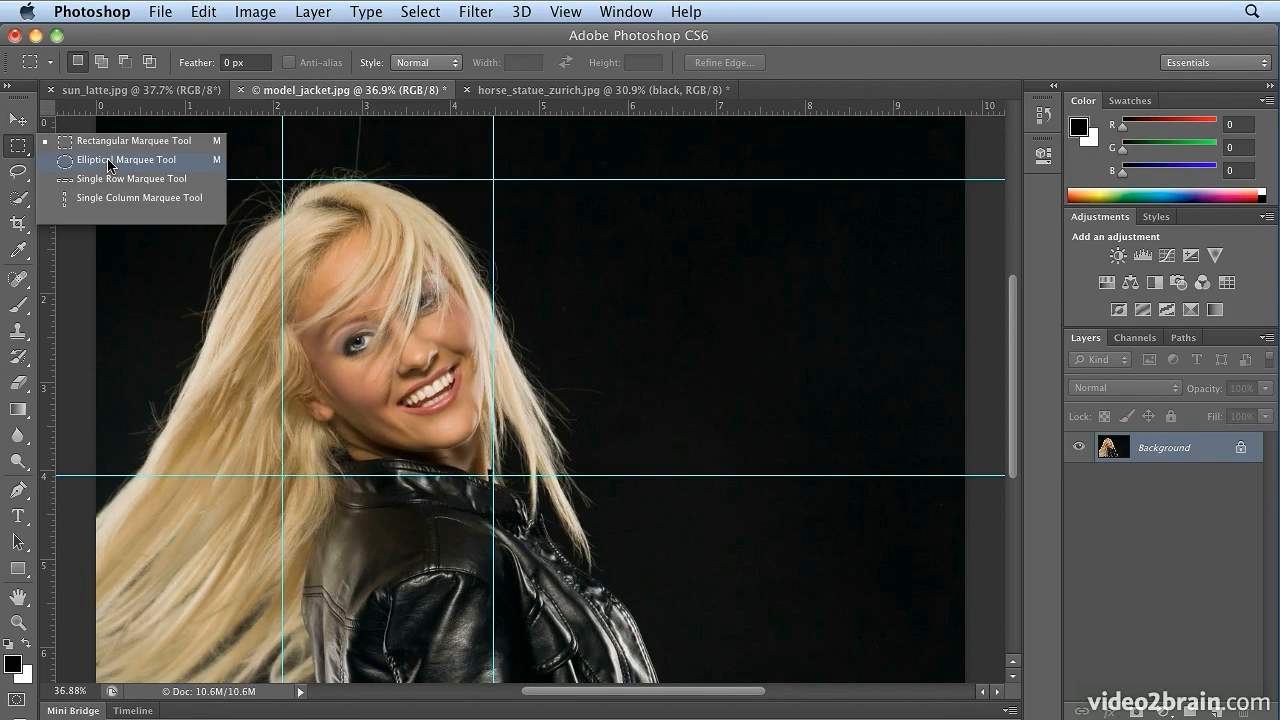
left_click_drag(110, 166, 110, 163)
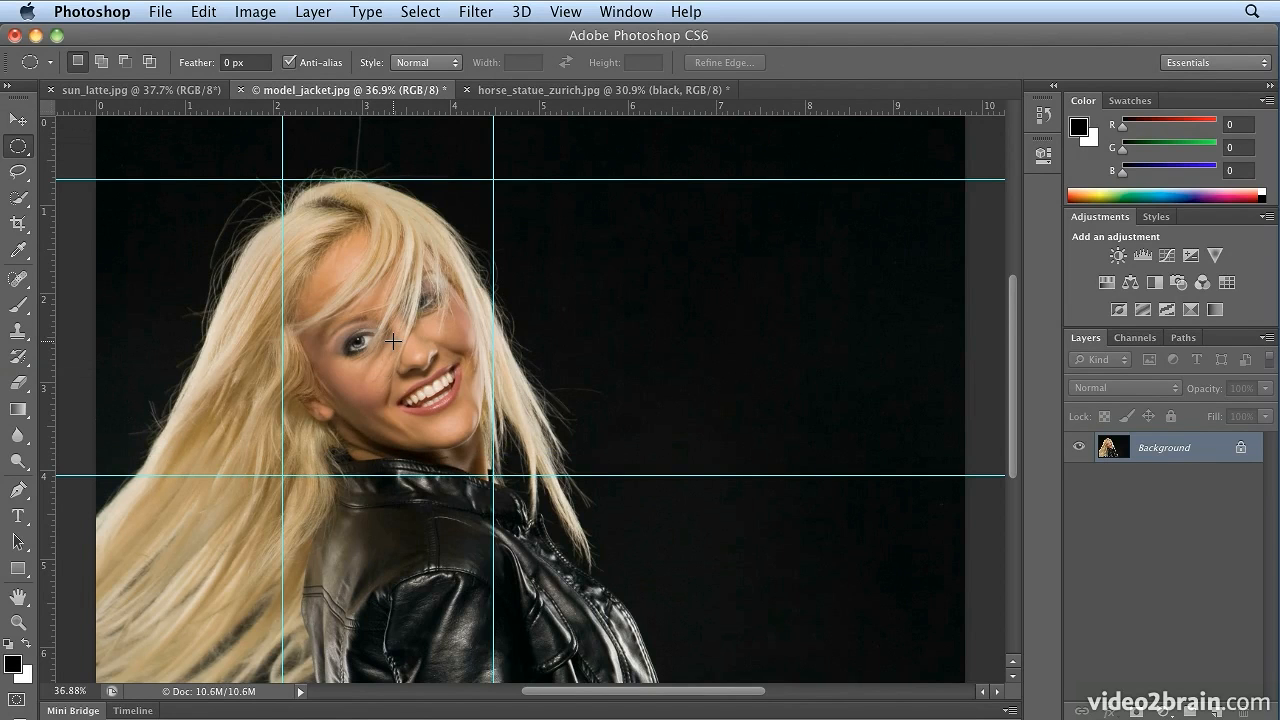
left_click_drag(392, 341, 509, 463)
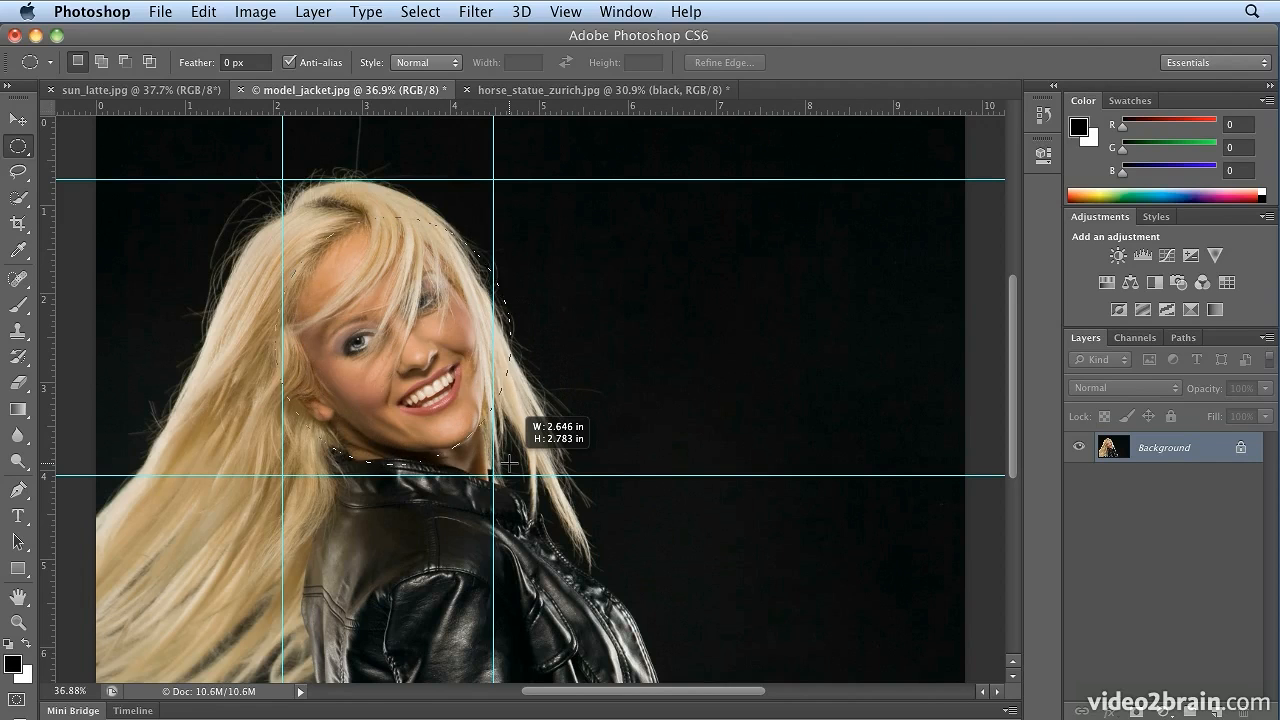
left_click_drag(509, 463, 510, 463)
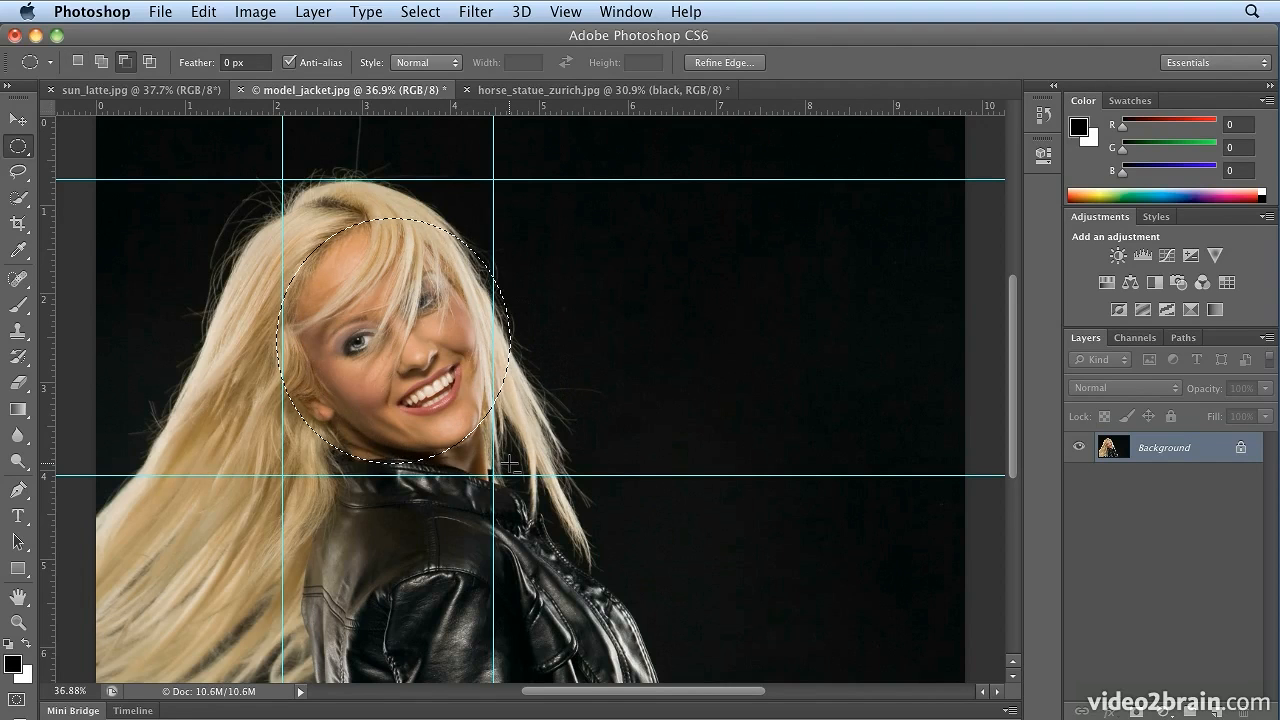
left_click_drag(437, 406, 461, 410)
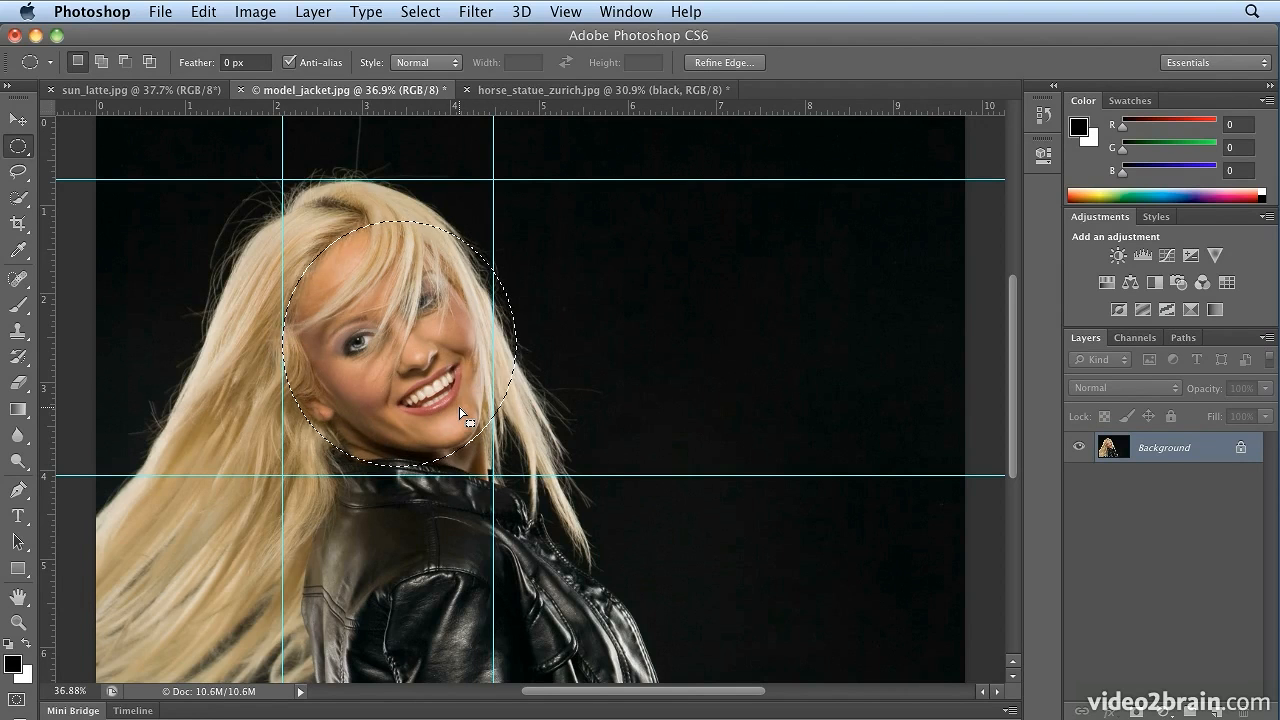
Step: Feather the elliptical face selection by 150 pixels
left_click(420, 11)
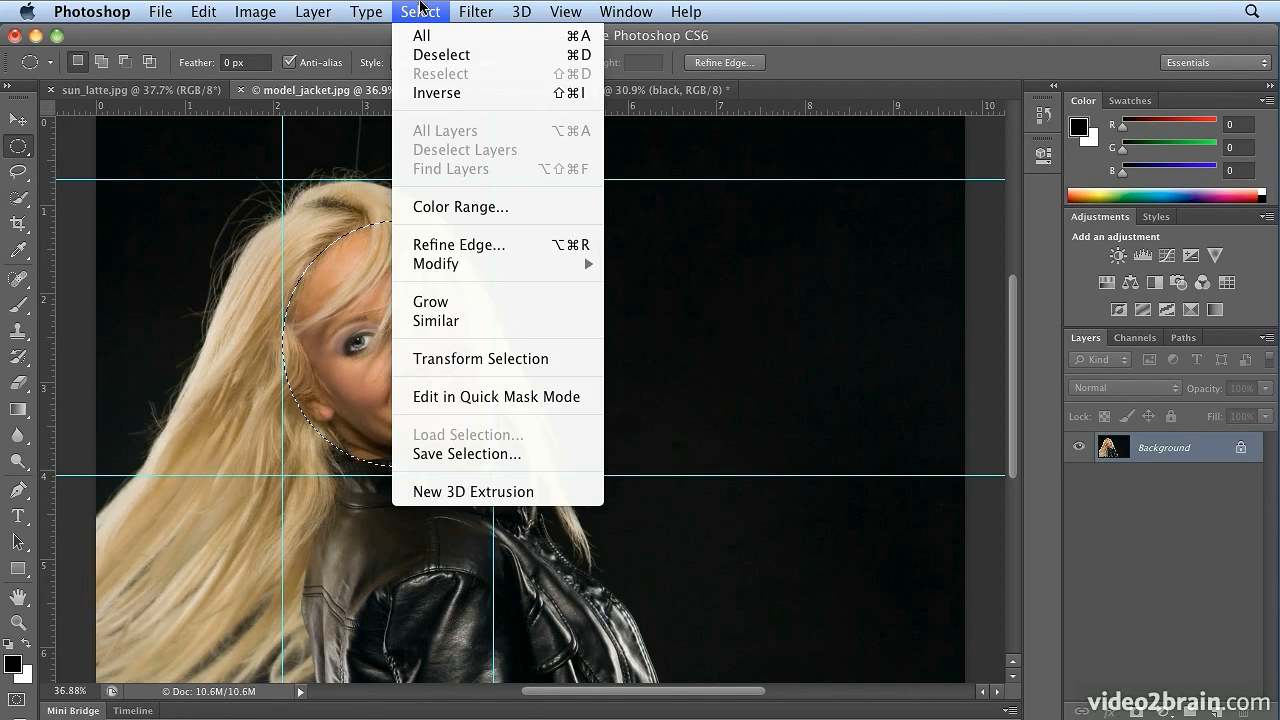
mouse_move(443, 264)
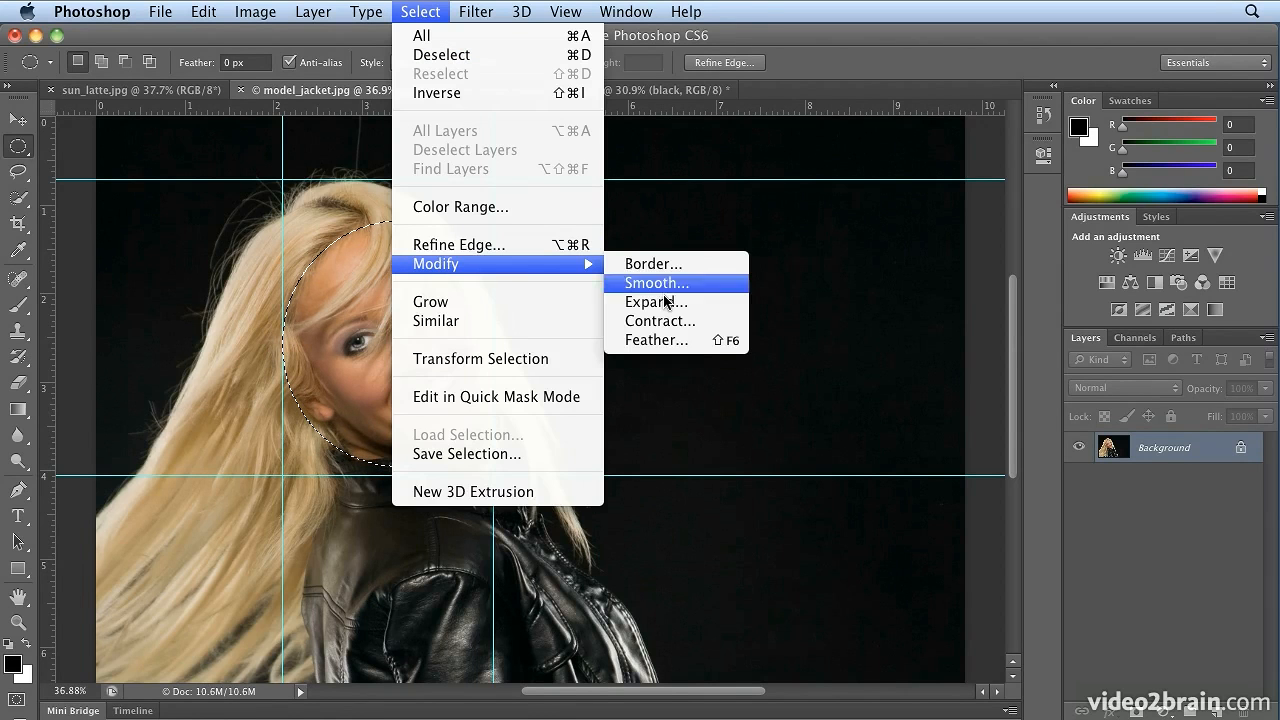
left_click(699, 350)
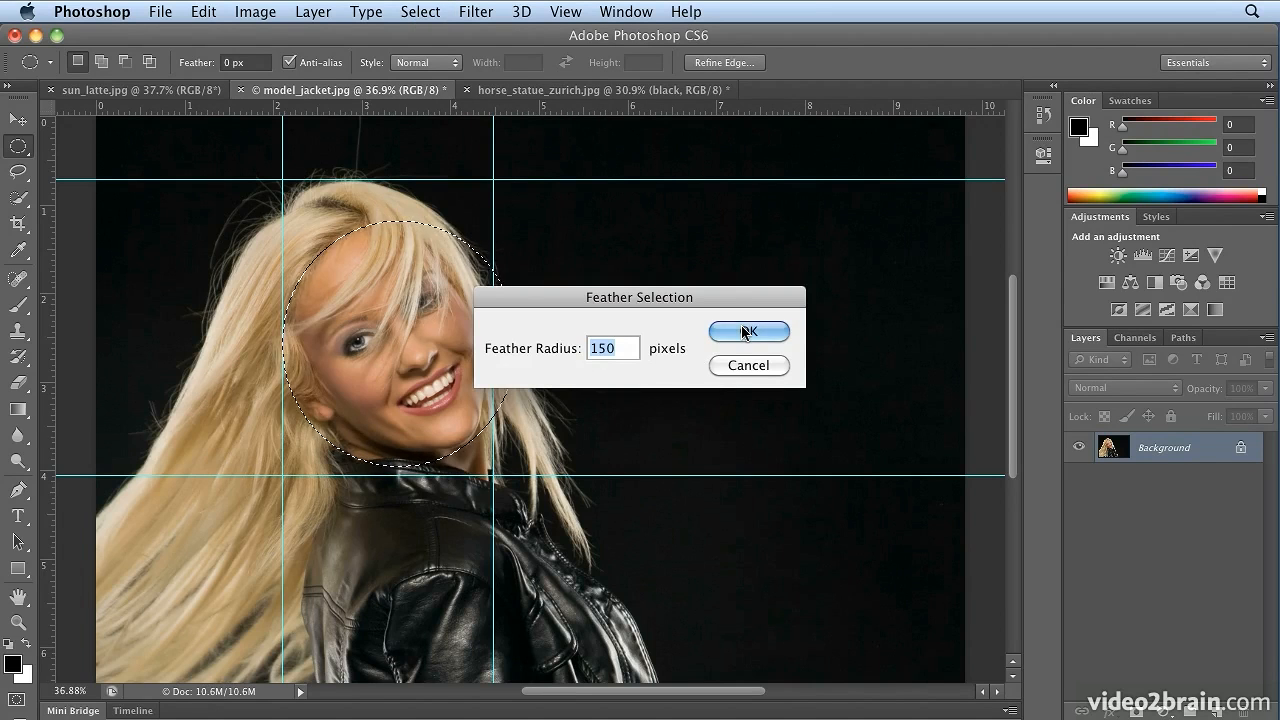
left_click(743, 332)
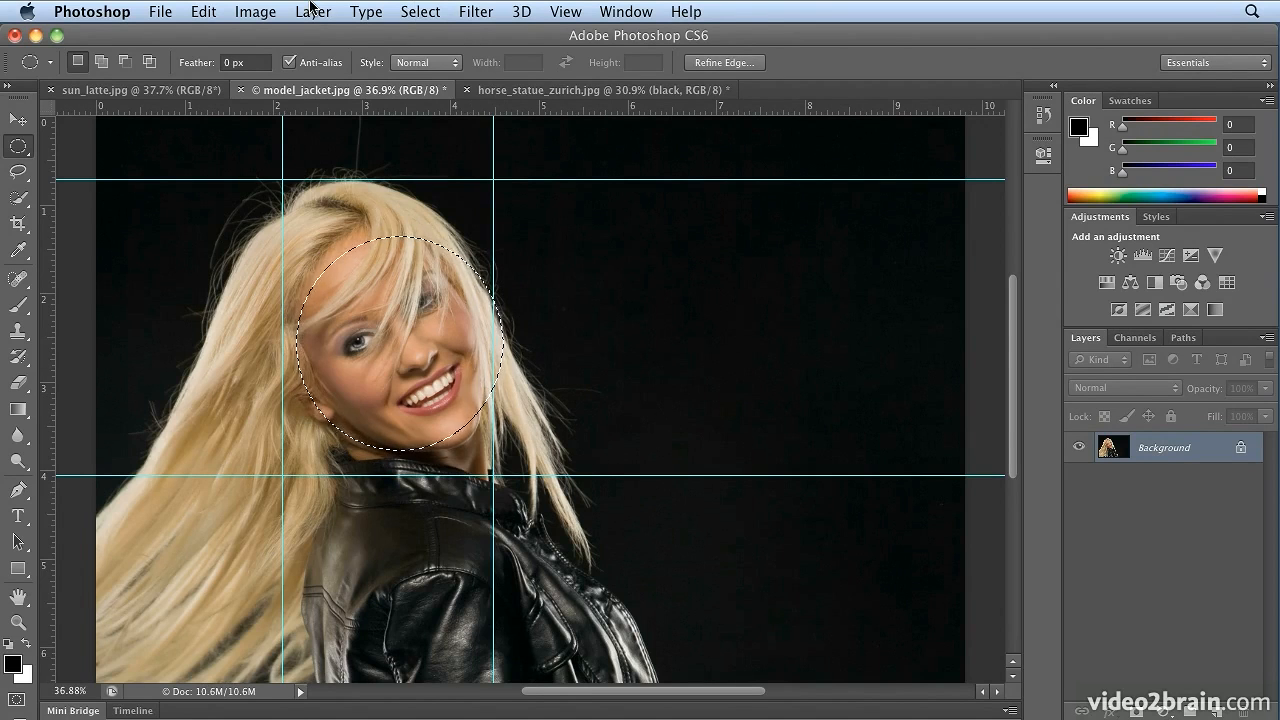
Step: Create a new layer named black above the model photo's Background layer
left_click(311, 10)
mouse_move(314, 36)
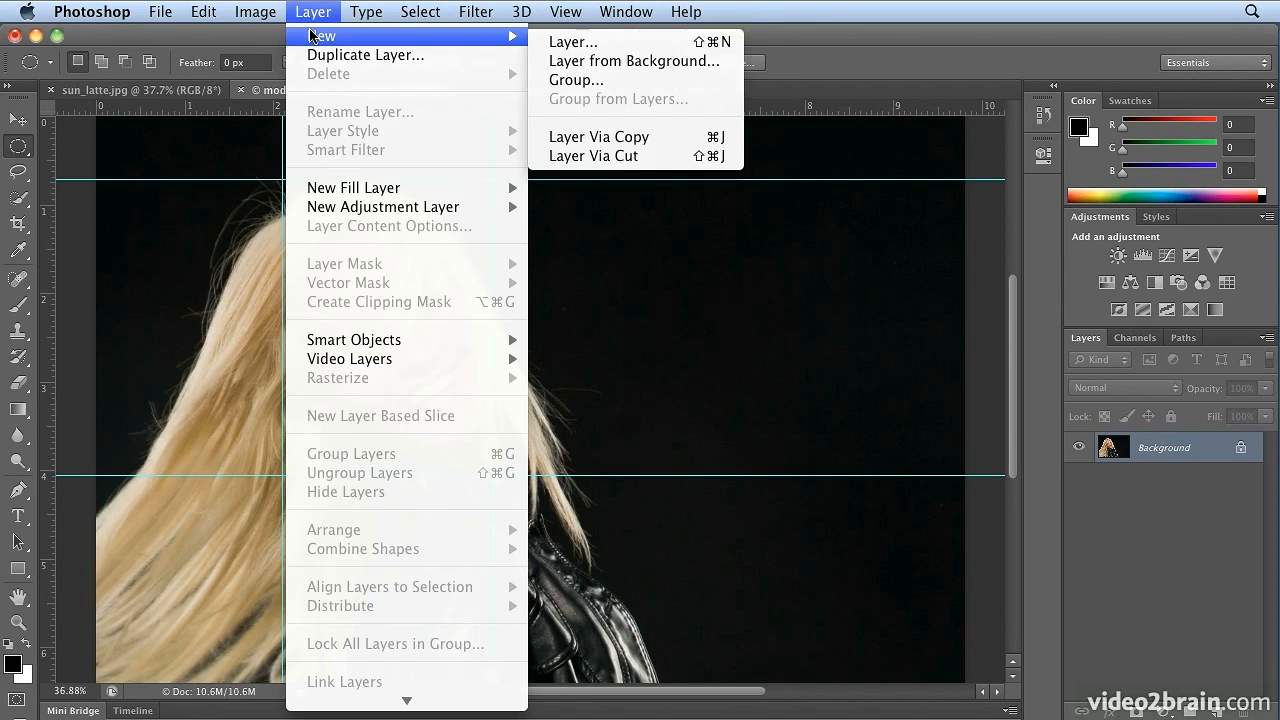
left_click(604, 44)
type("black")
key("Return")
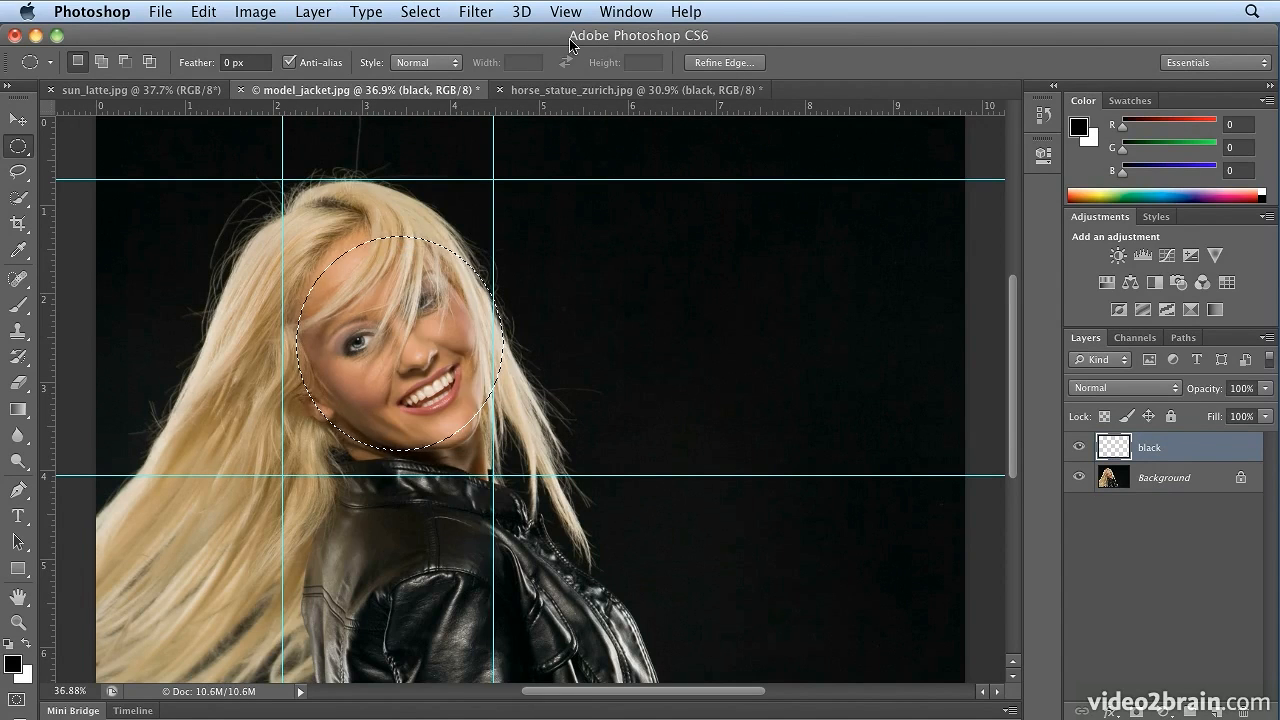
Step: Try filling the elliptical selection over the face with black, and undo the fill
left_click(205, 11)
left_click(249, 341)
left_click(766, 256)
key("m")
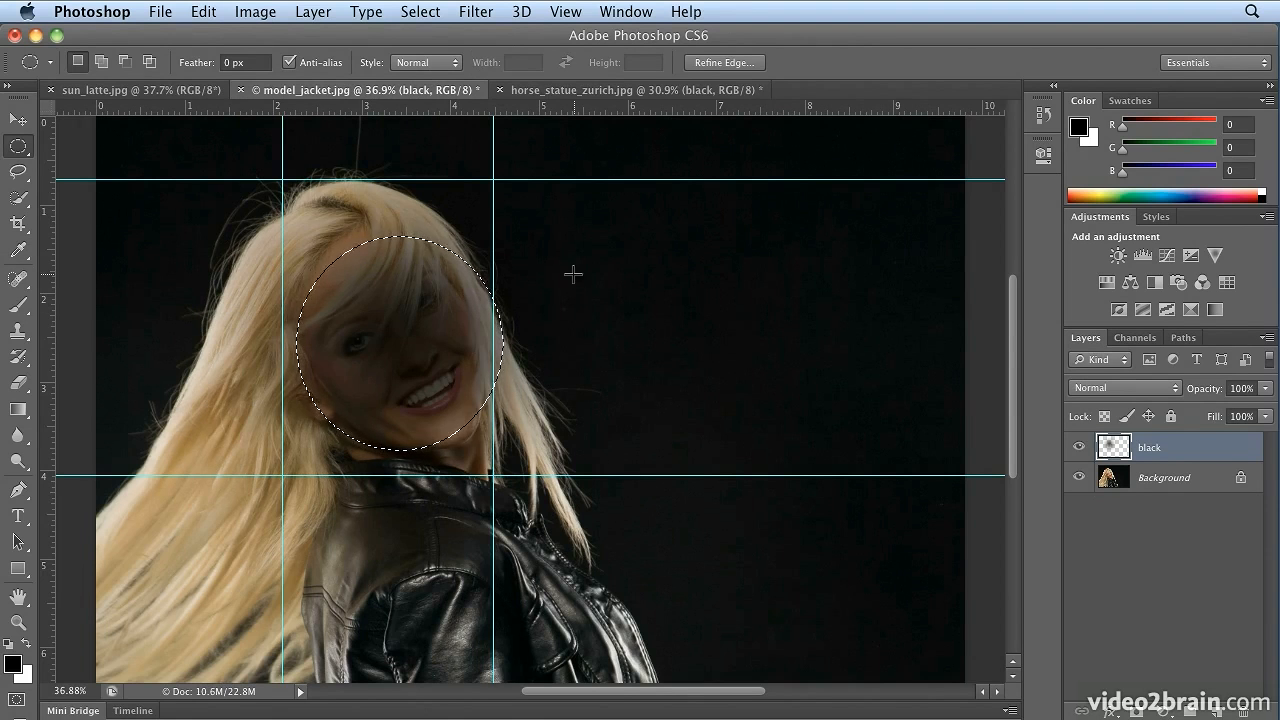
left_click(204, 12)
left_click(208, 37)
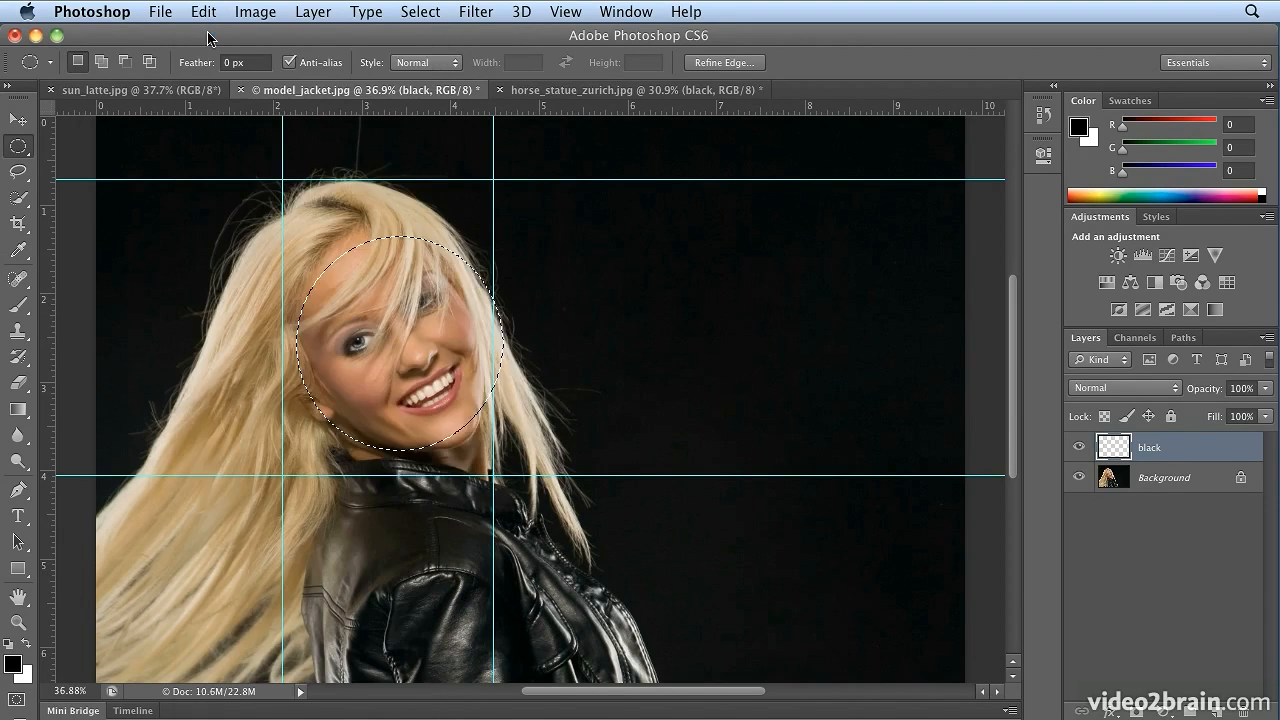
Step: Invert the face selection and fill the area around the face with black at 100% opacity on the black layer
left_click(438, 12)
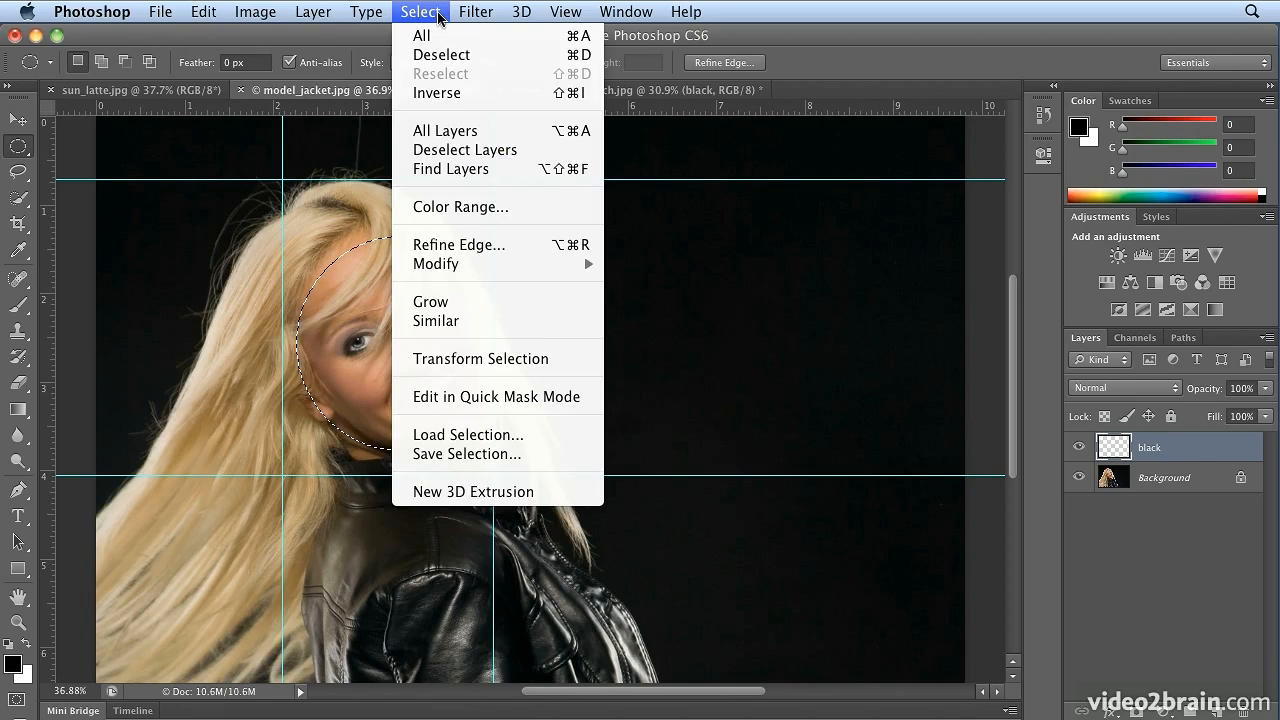
left_click(444, 97)
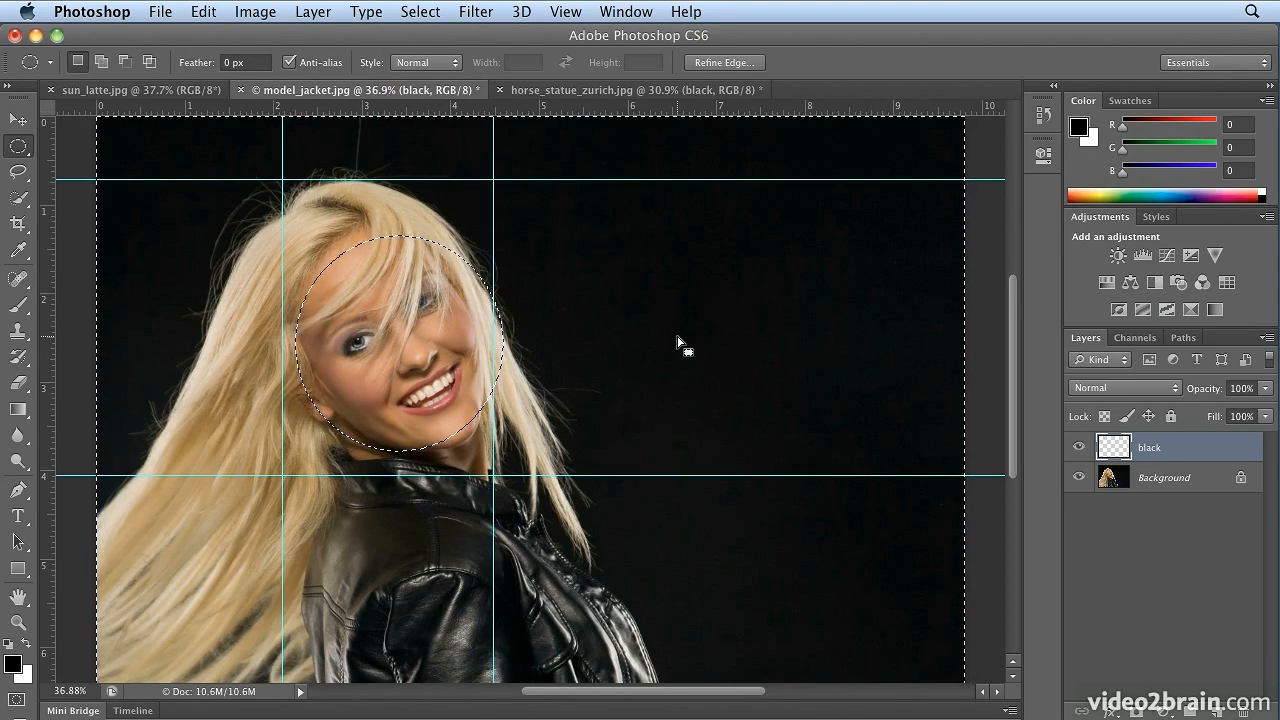
left_click(205, 12)
left_click(245, 350)
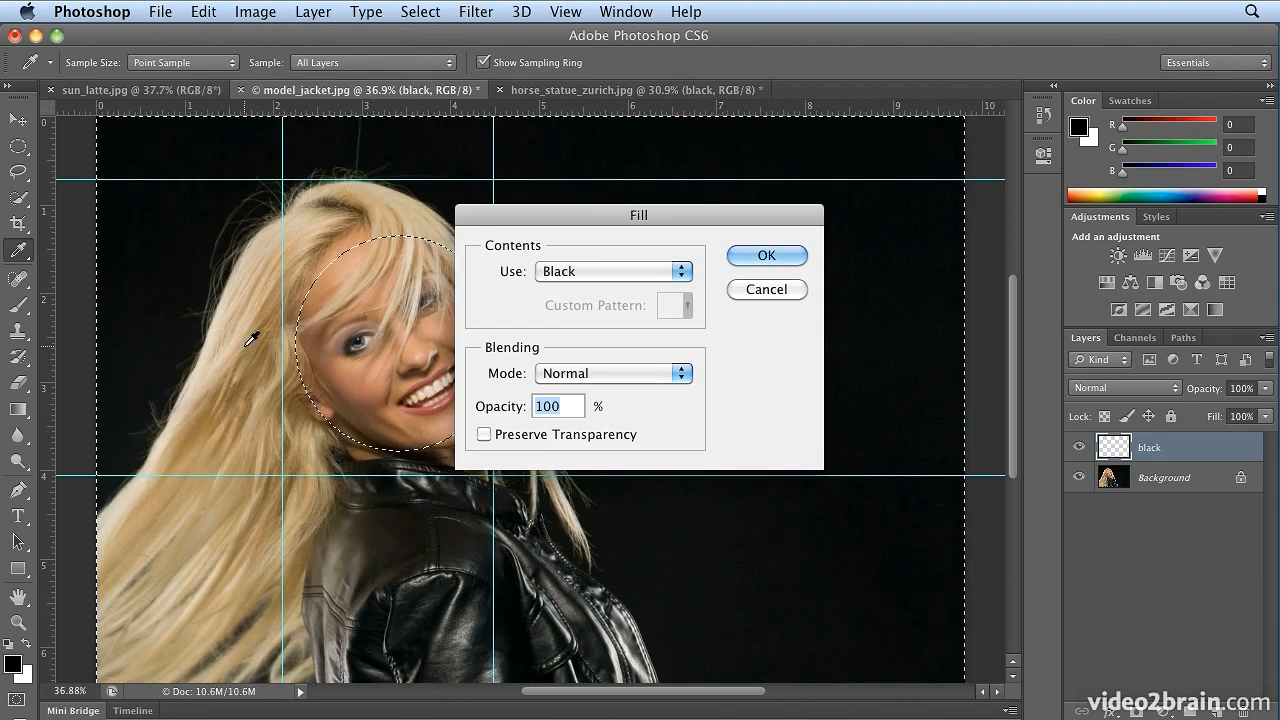
left_click(757, 262)
key("m")
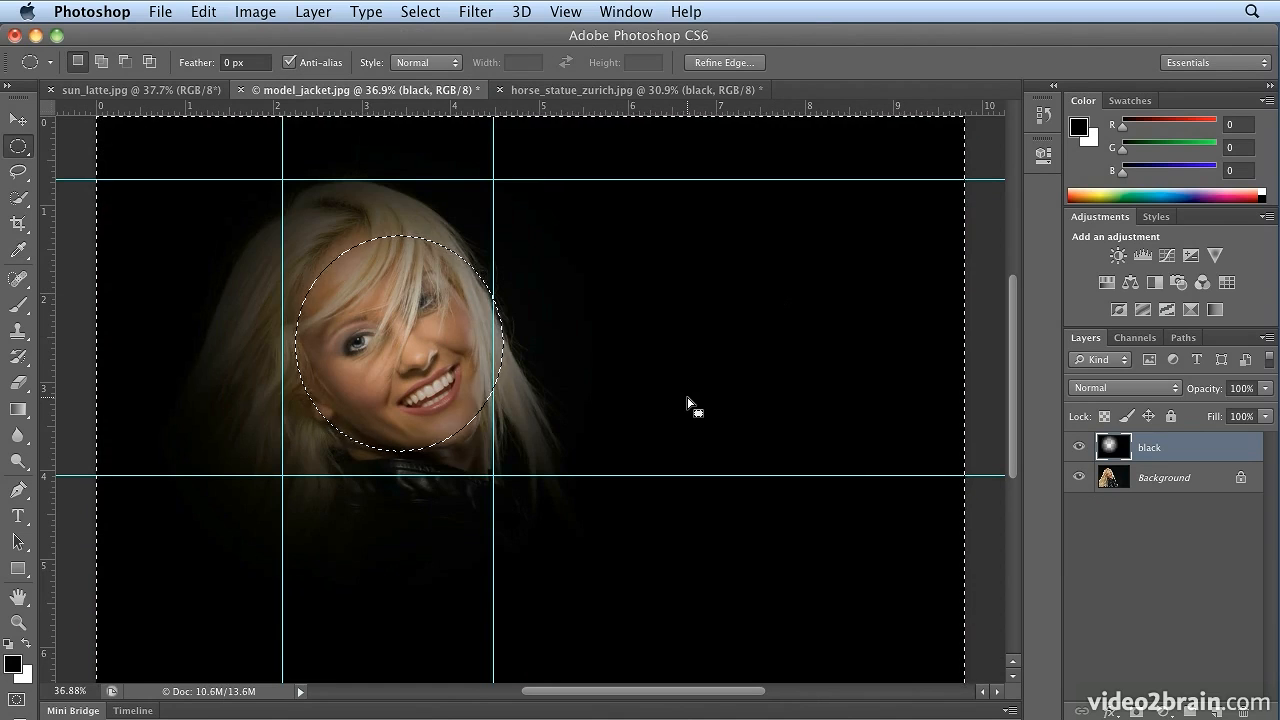
Step: Hide the guides, grid and selection outline, and lower the opacity of the model photo's black layer to 72%
left_click(565, 11)
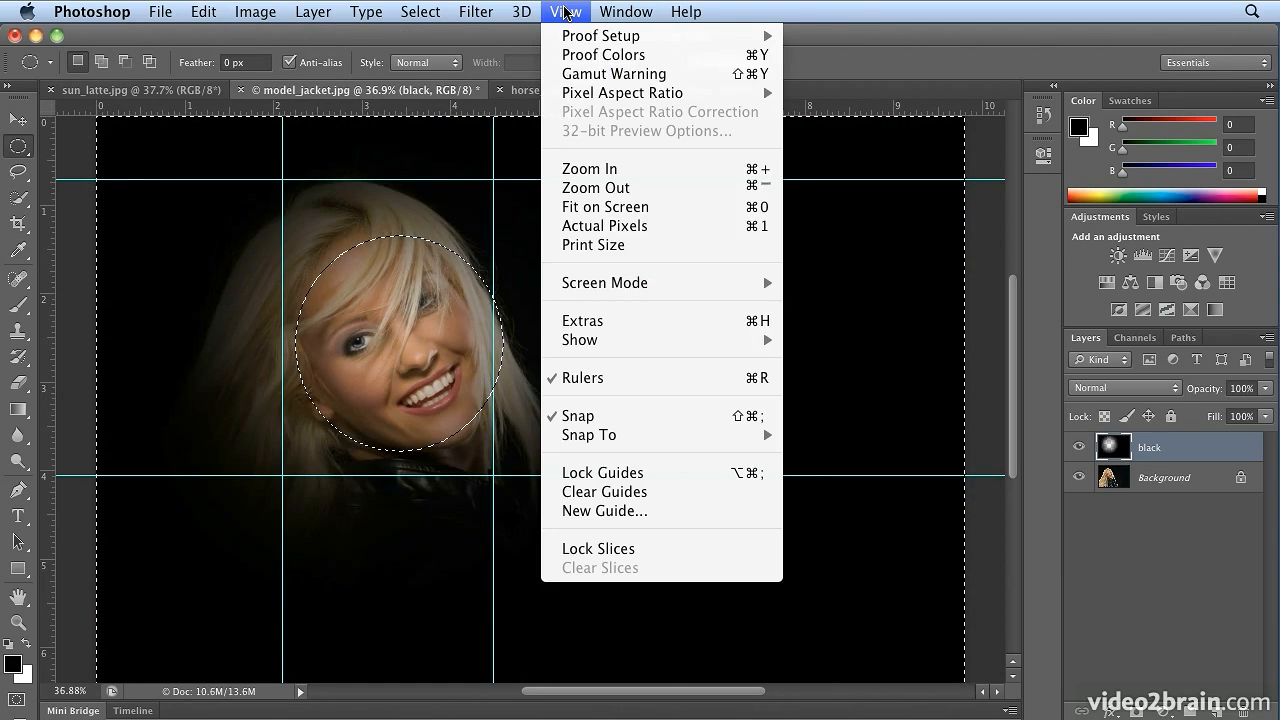
left_click(581, 321)
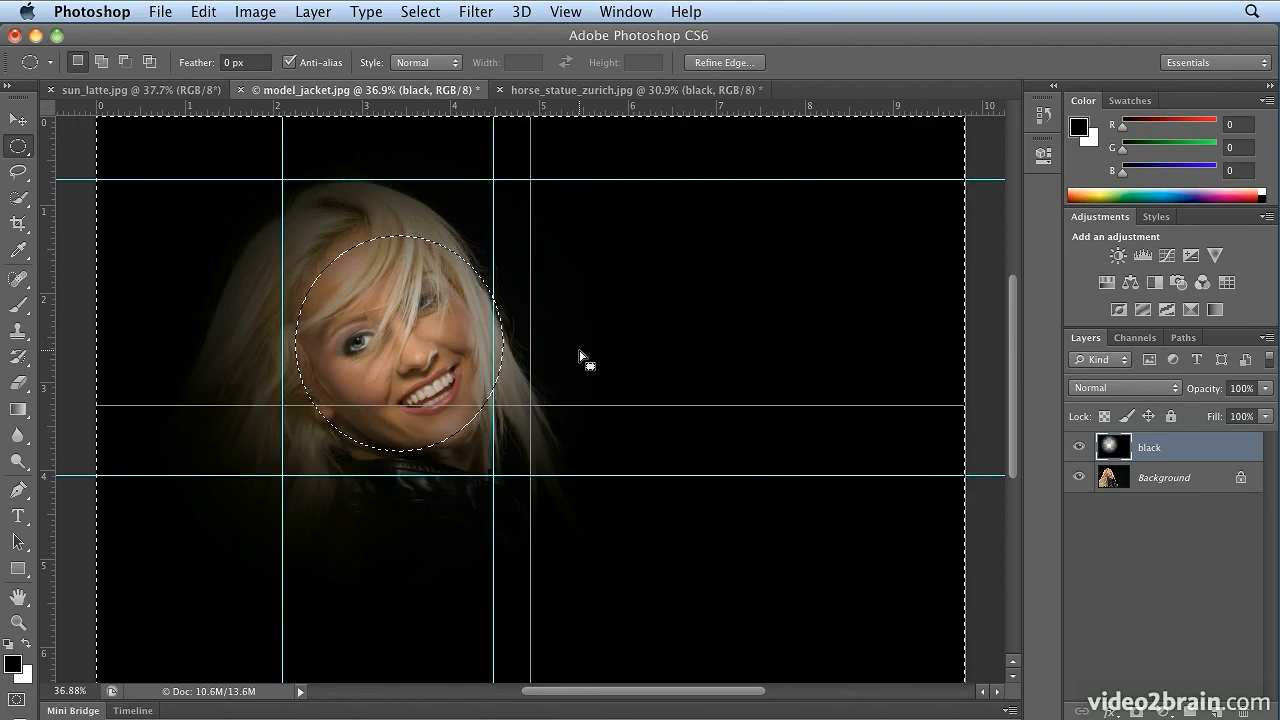
left_click(564, 10)
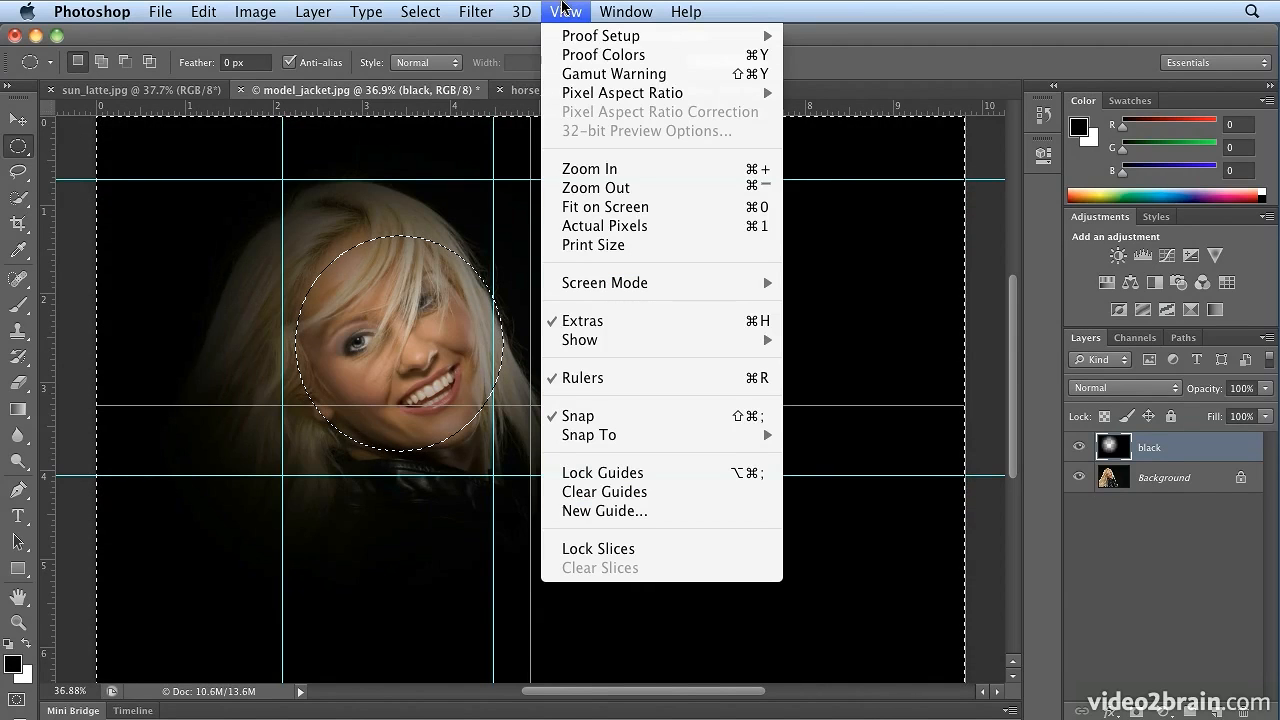
left_click(607, 321)
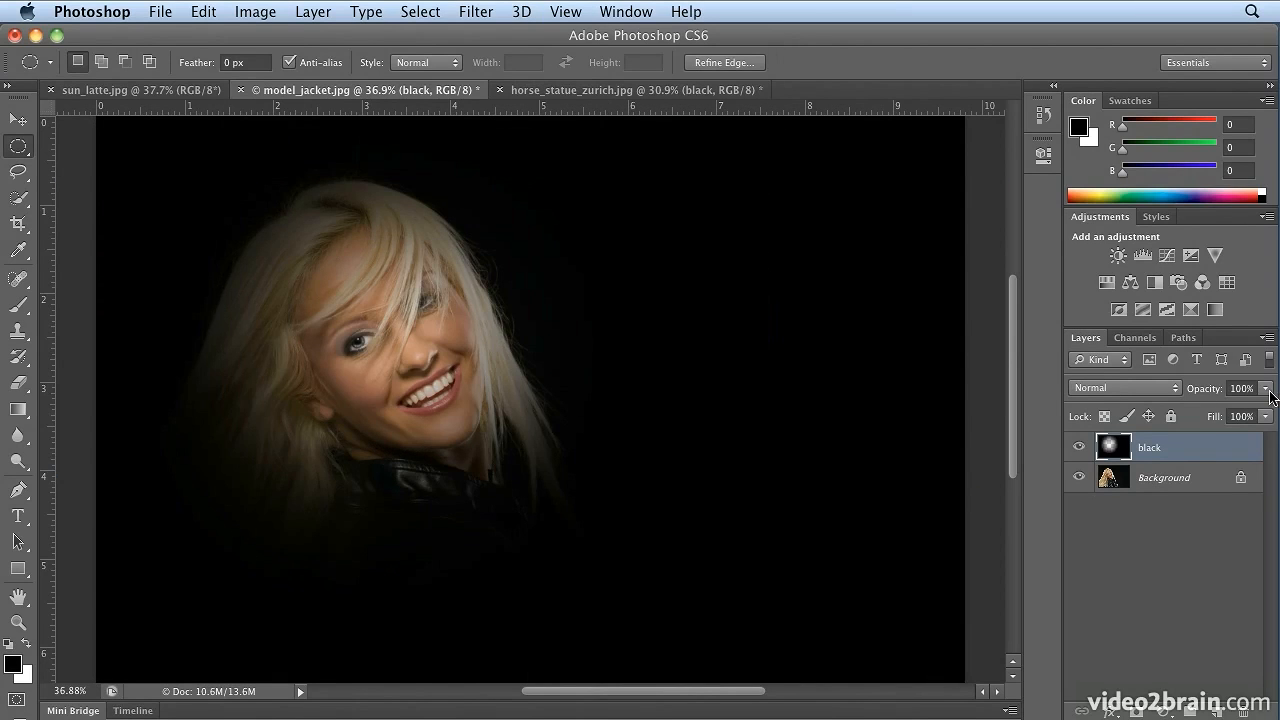
left_click(1266, 389)
left_click_drag(1267, 408, 1240, 412)
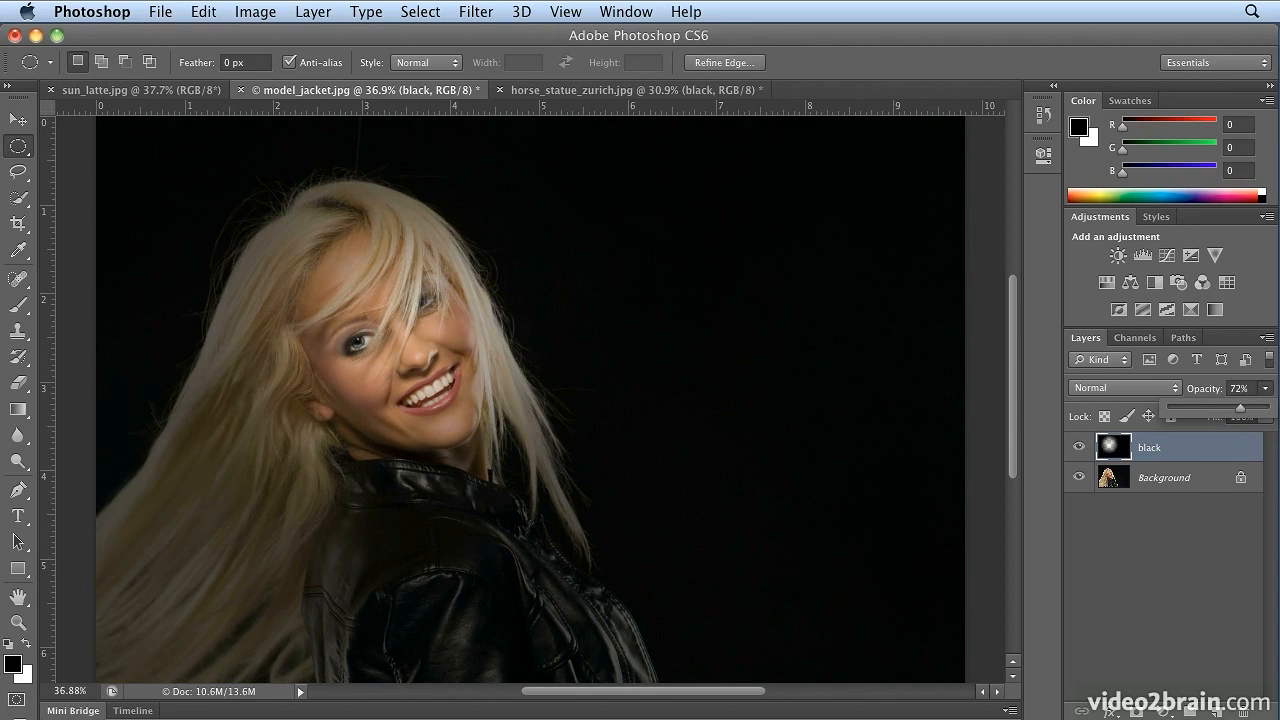